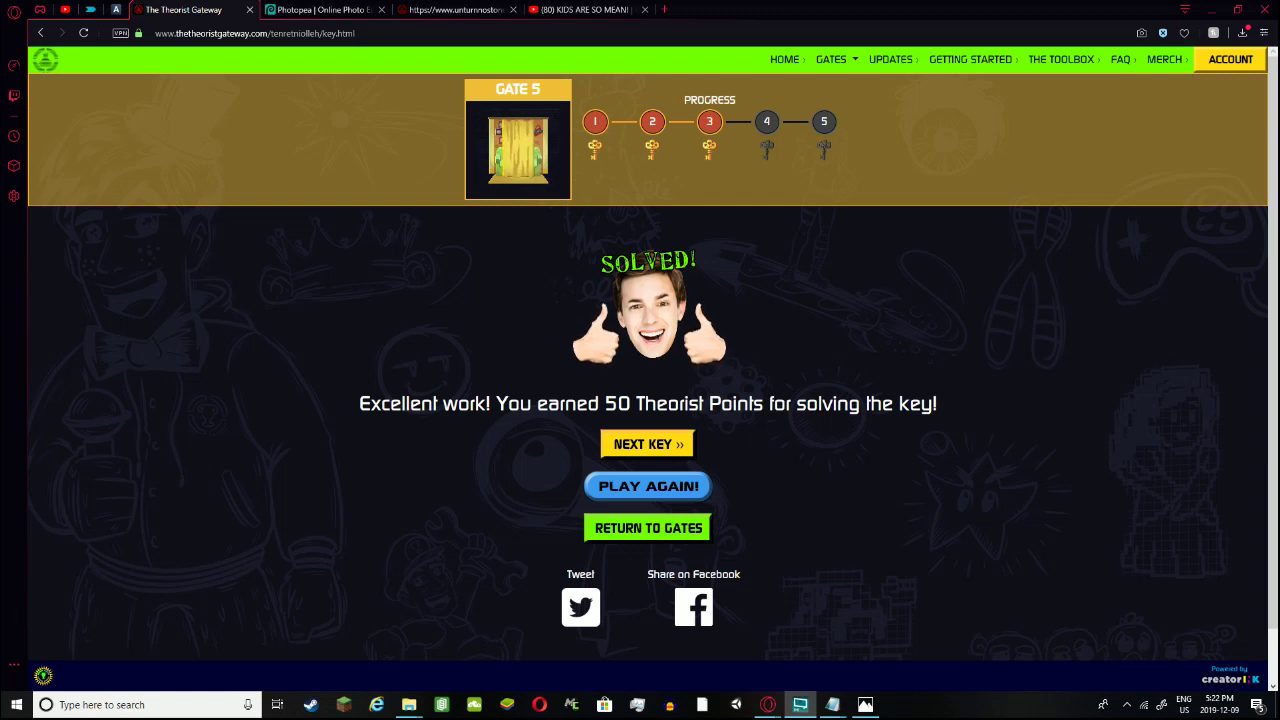
# Continue to the fourth key of Gate 5 and look over its clue picture and answer boxes
pyautogui.click(636, 441)
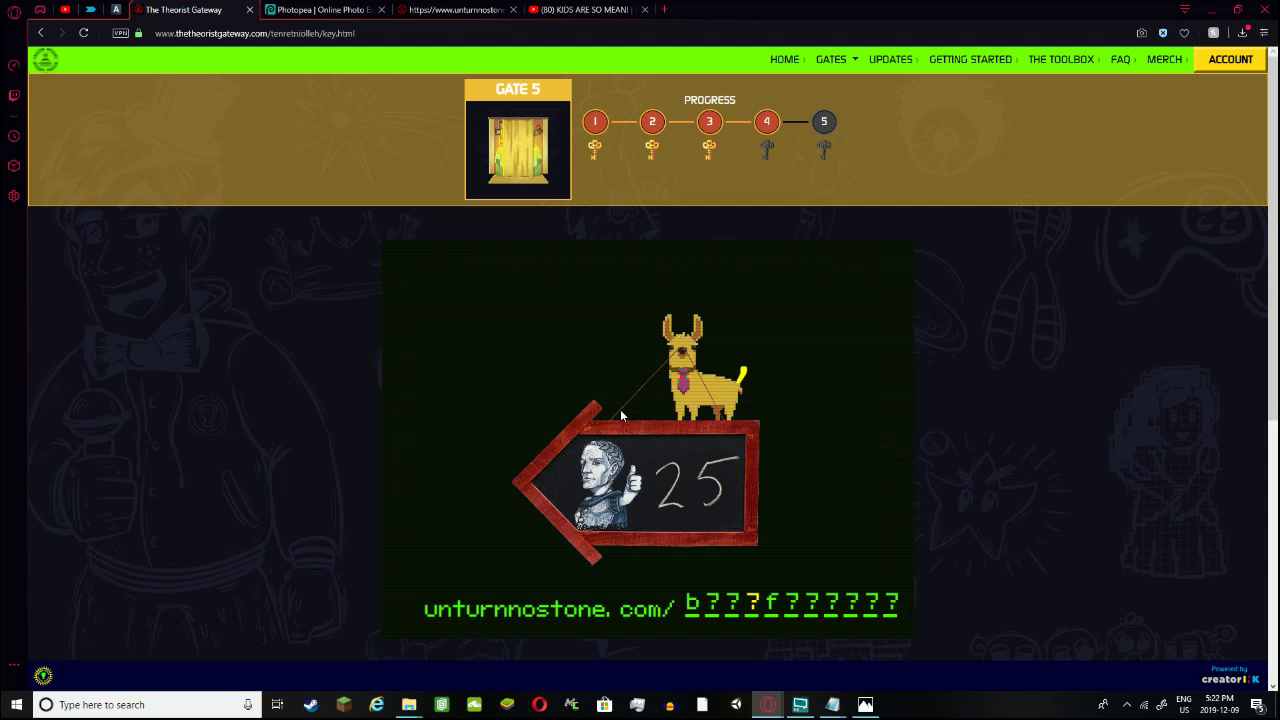
pyautogui.scroll(-5, 637, 422)
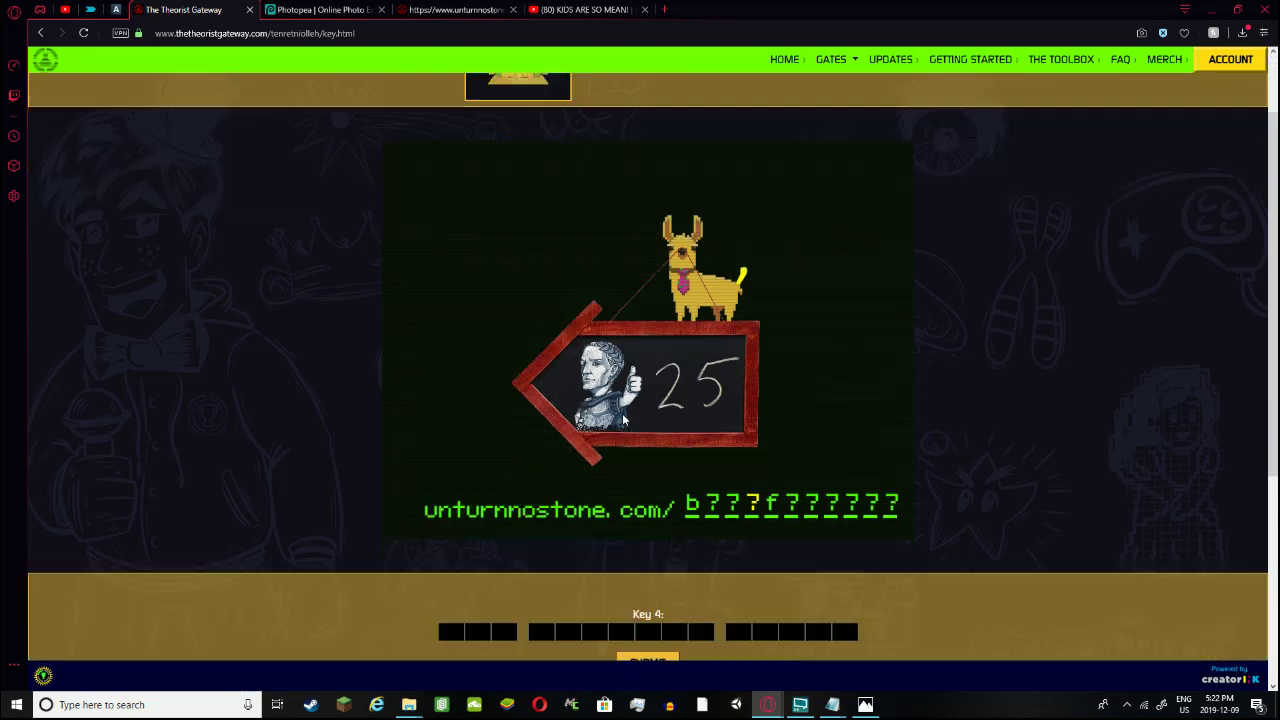
pyautogui.scroll(5, 633, 404)
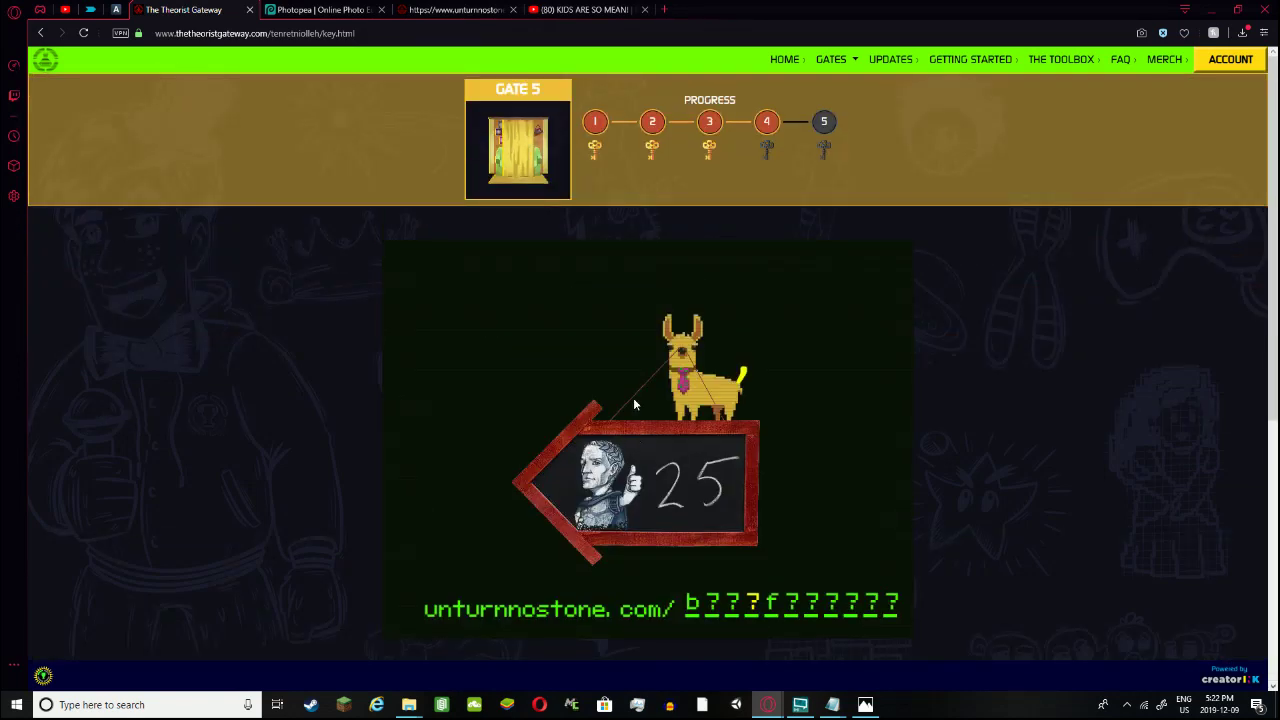
pyautogui.scroll(-1, 636, 390)
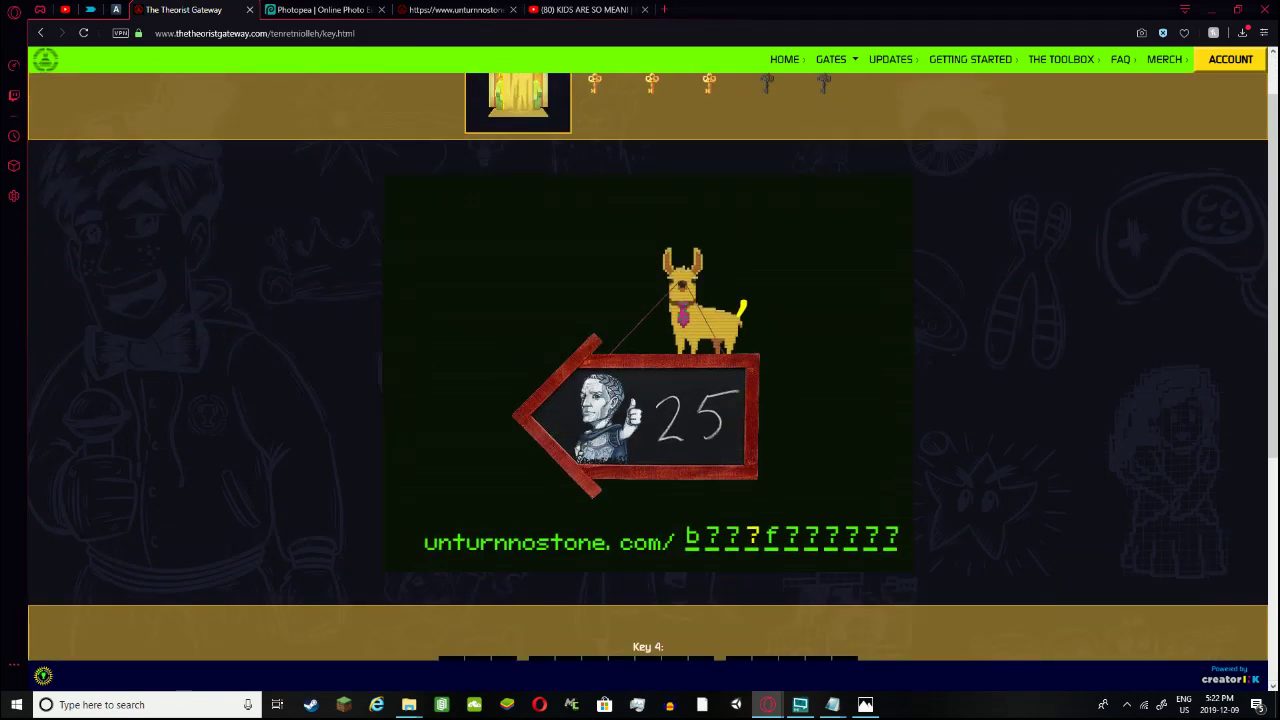
# Switch to Photopea, reload it to discard the old project, and open the Gate5_Key4_Clue image
pyautogui.click(320, 10)
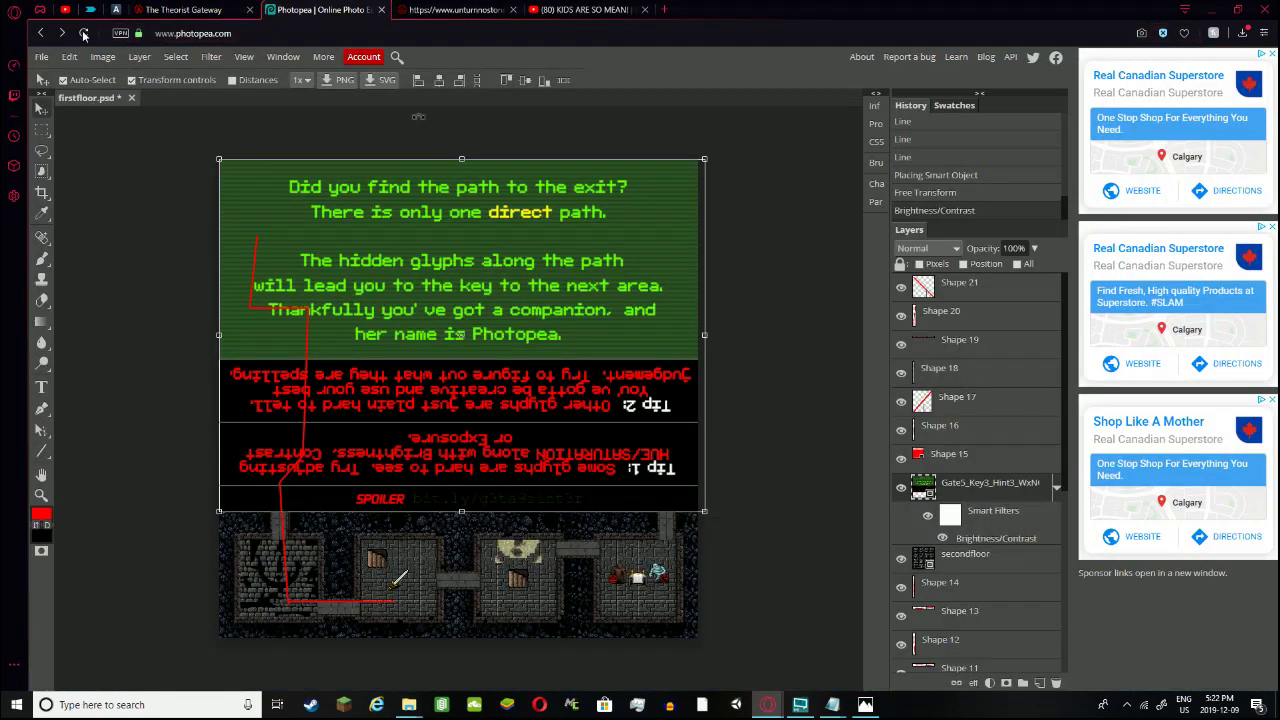
pyautogui.click(83, 33)
pyautogui.click(737, 376)
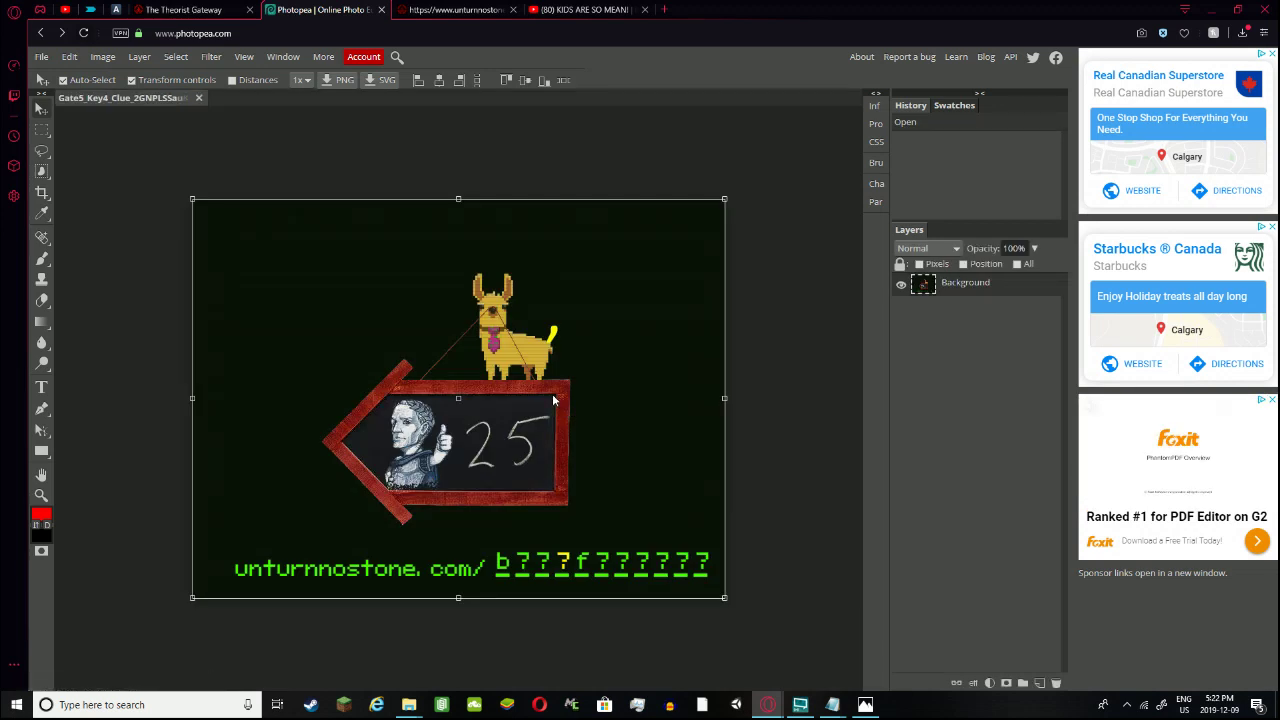
pyautogui.click(148, 58)
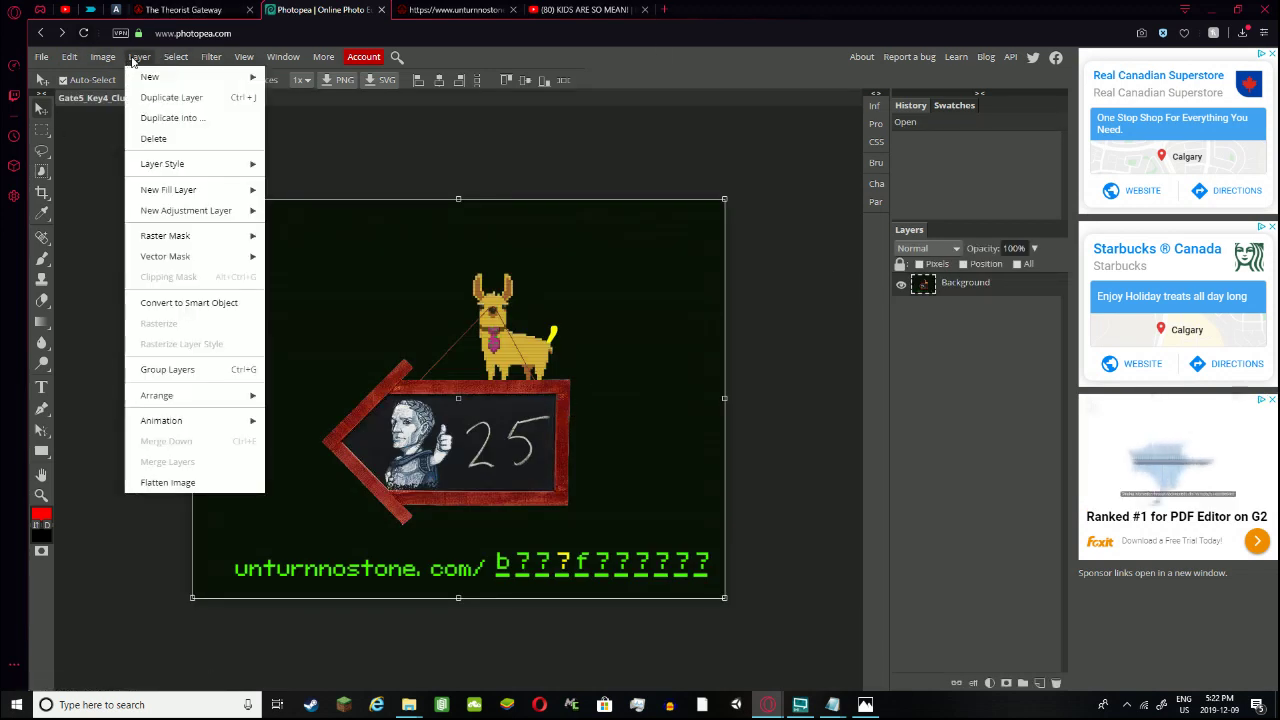
pyautogui.click(102, 57)
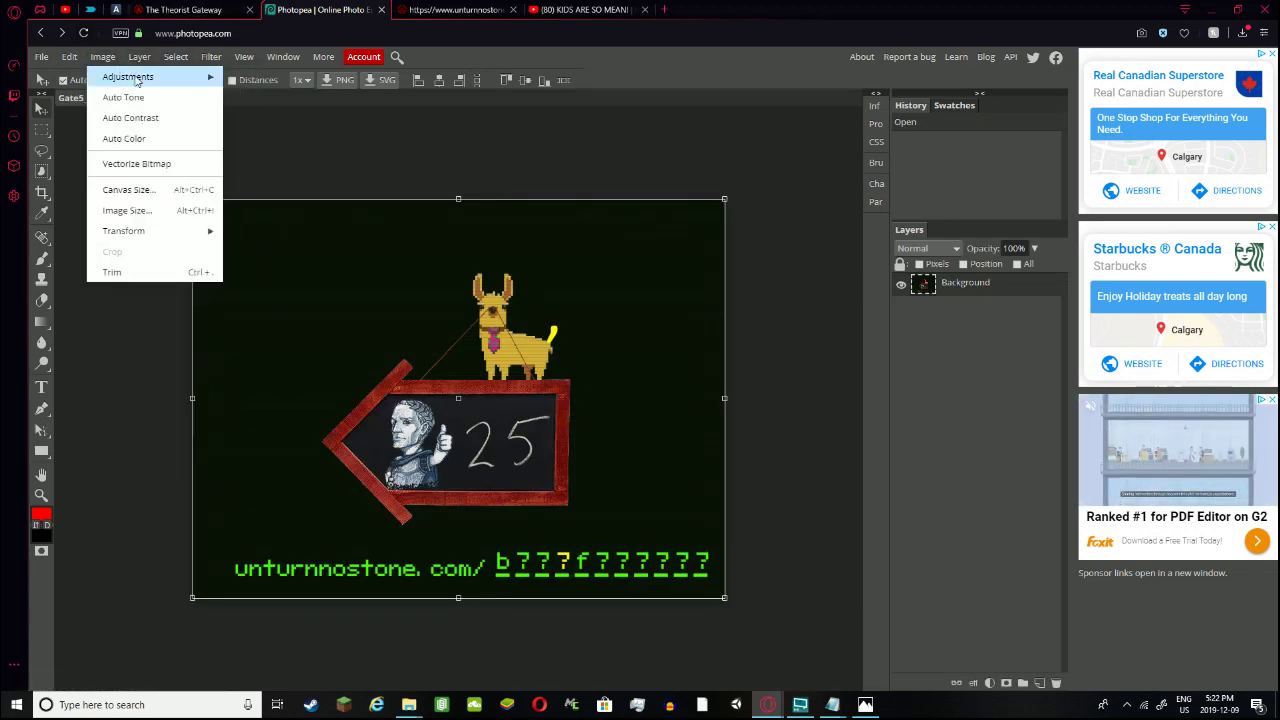
pyautogui.moveTo(150, 77)
pyautogui.click(274, 80)
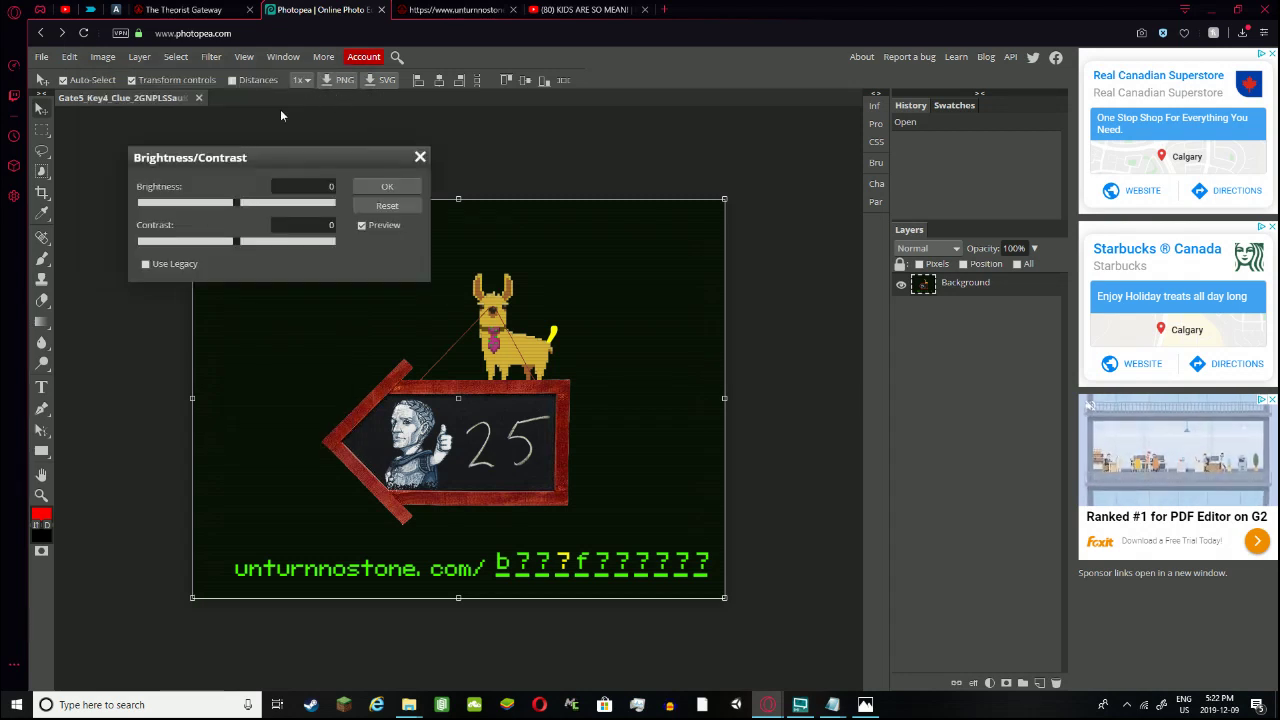
pyautogui.moveTo(233, 203); pyautogui.dragTo(330, 203)
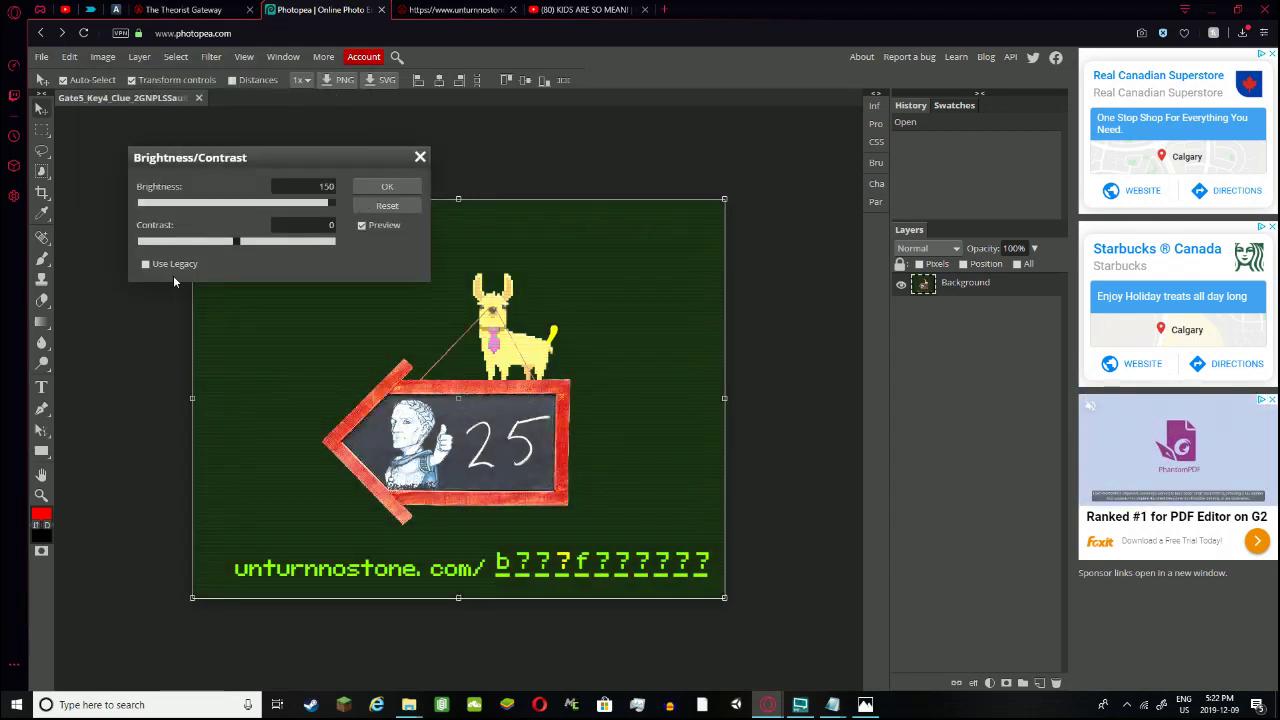
pyautogui.moveTo(236, 247); pyautogui.dragTo(386, 171)
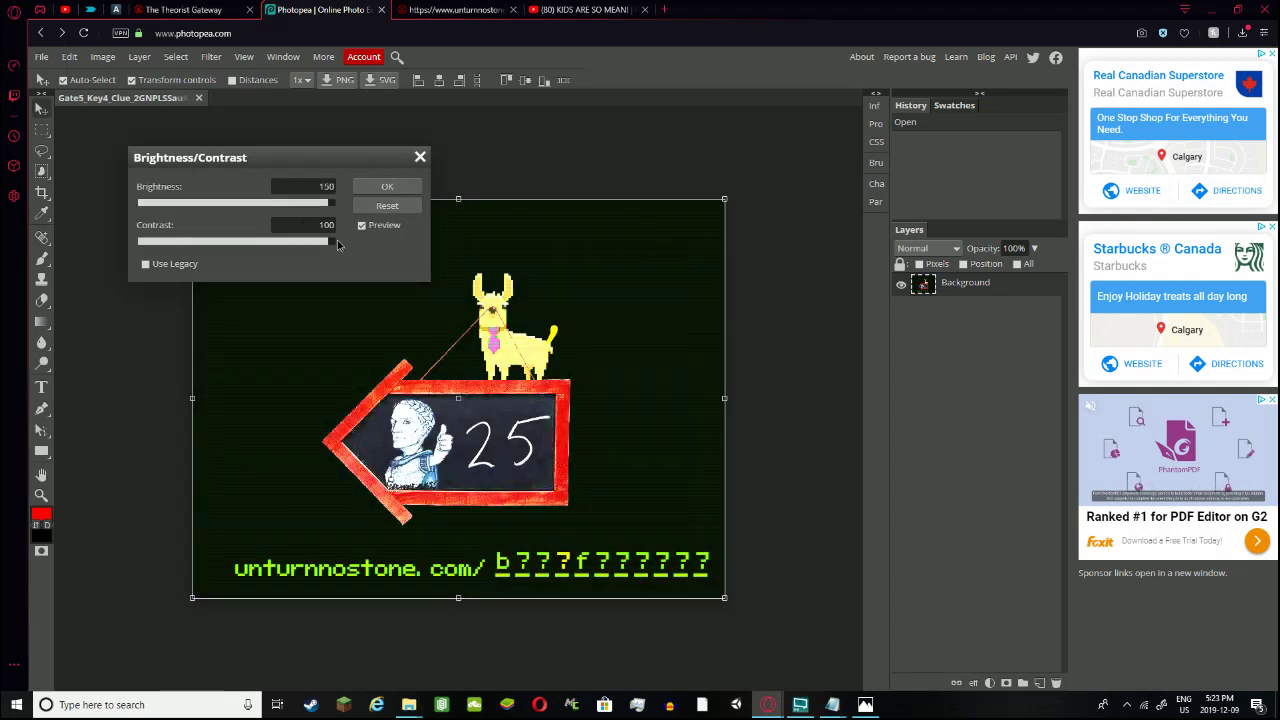
pyautogui.click(419, 156)
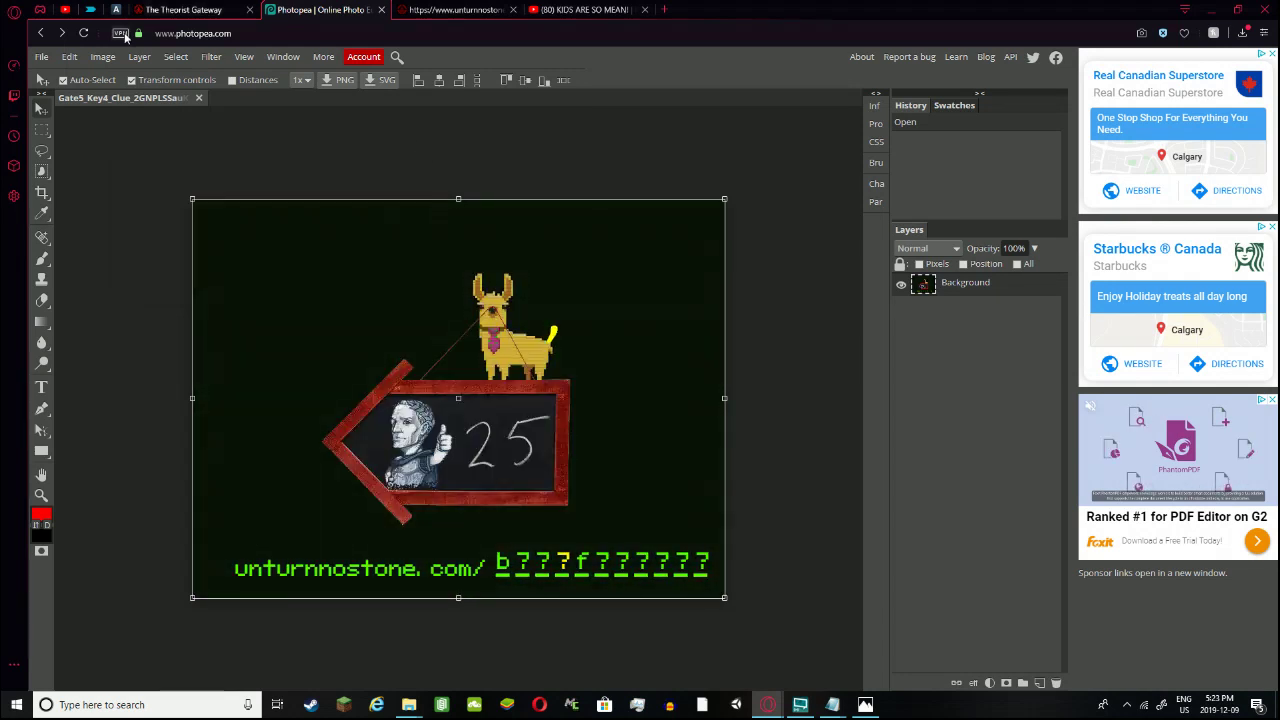
pyautogui.click(148, 57)
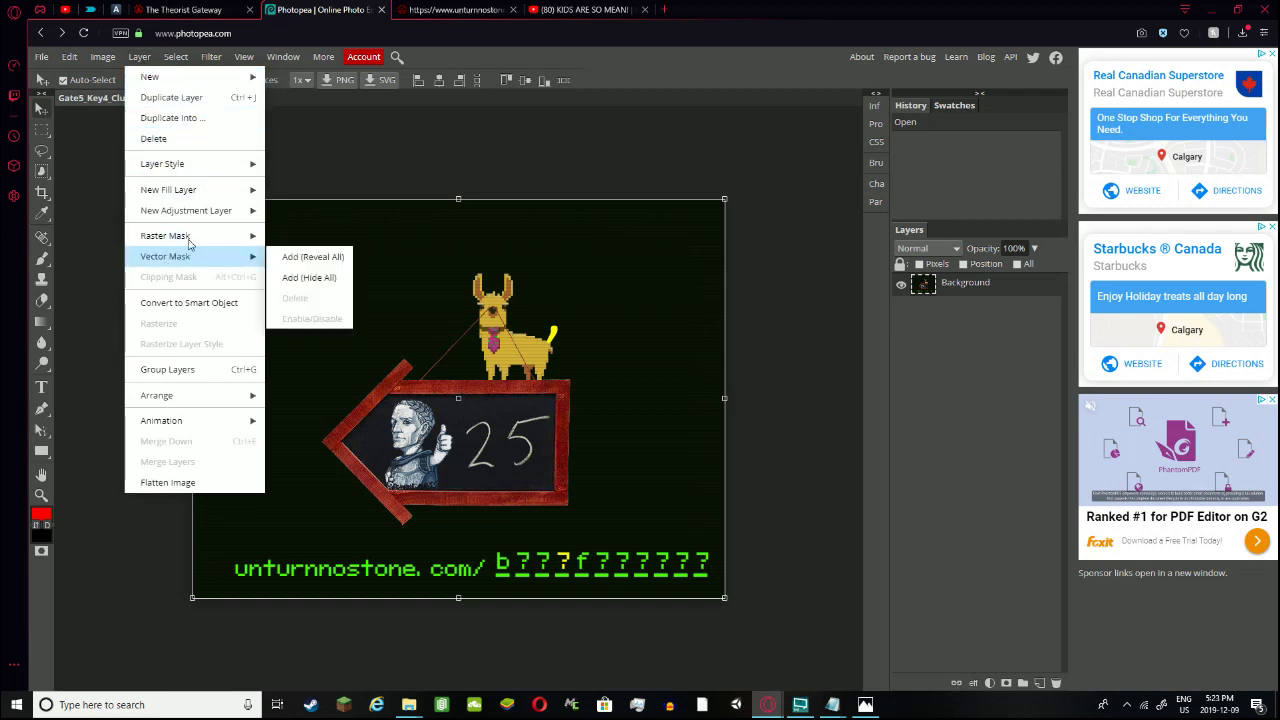
pyautogui.moveTo(103, 57)
pyautogui.moveTo(140, 72)
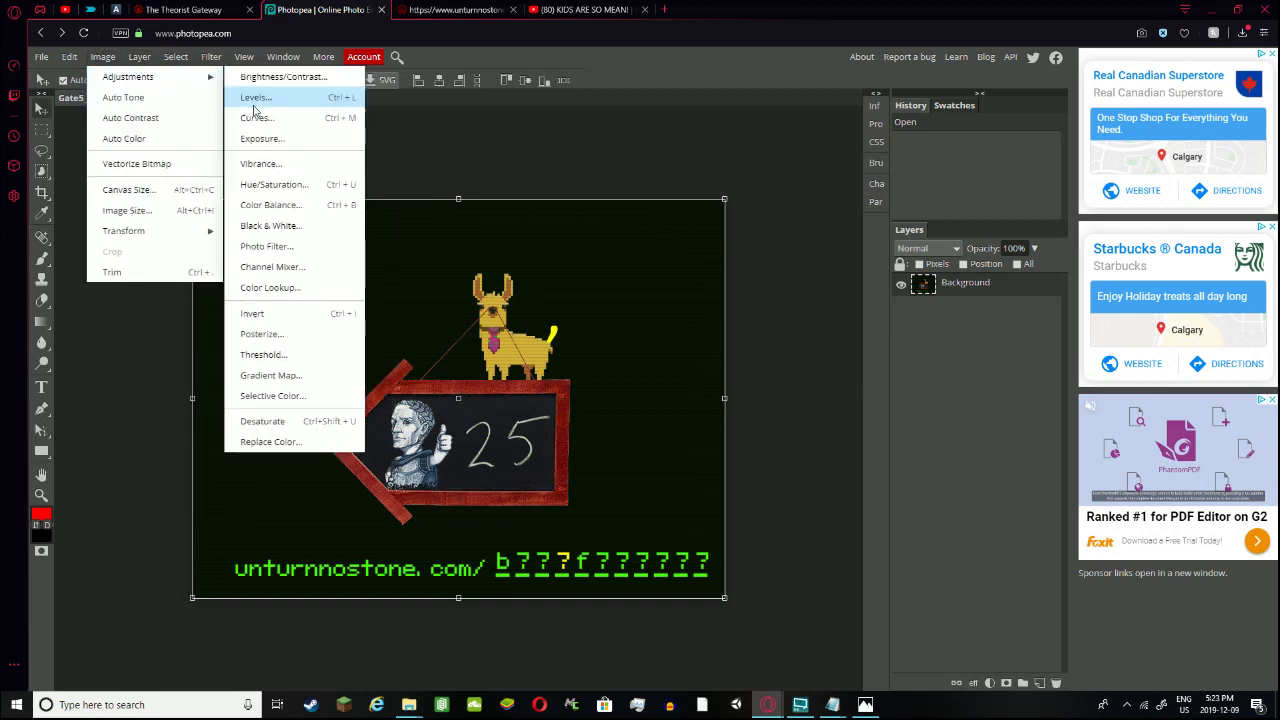
pyautogui.click(315, 183)
pyautogui.moveTo(234, 221); pyautogui.dragTo(330, 221)
pyautogui.click(387, 205)
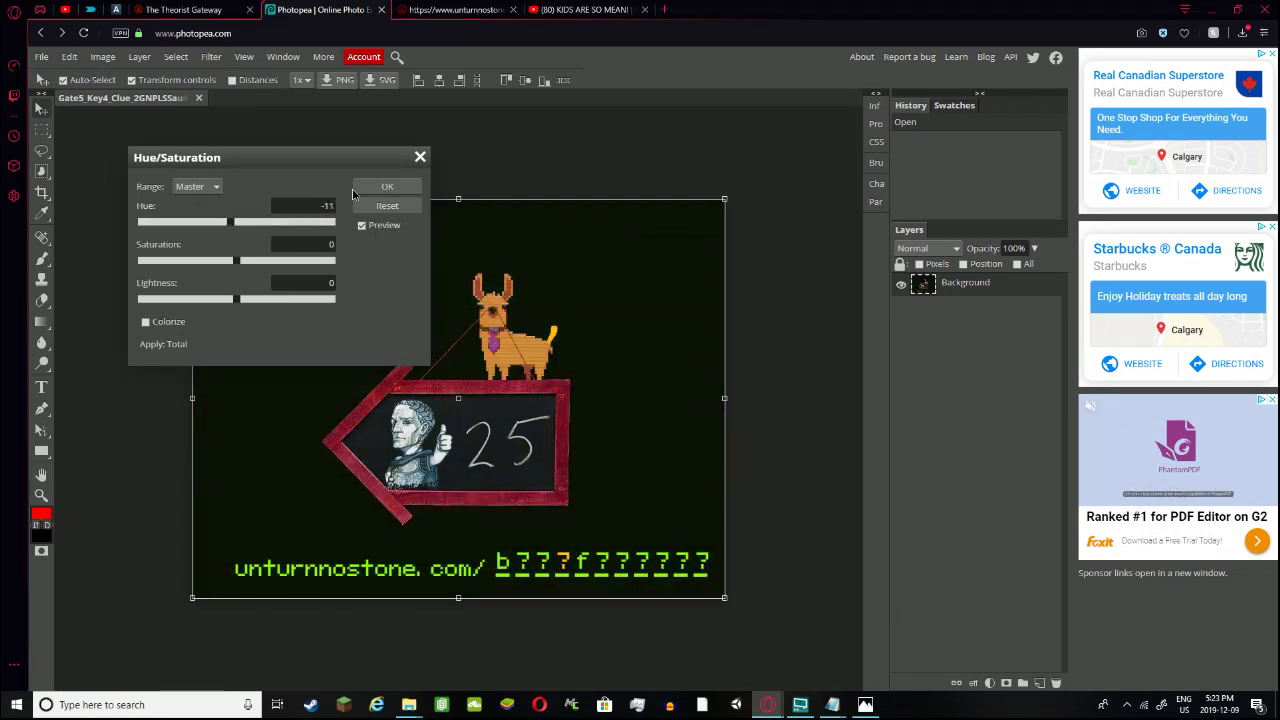
pyautogui.moveTo(238, 260); pyautogui.dragTo(571, 268)
pyautogui.moveTo(235, 221); pyautogui.dragTo(36, 234)
pyautogui.click(387, 206)
pyautogui.click(387, 186)
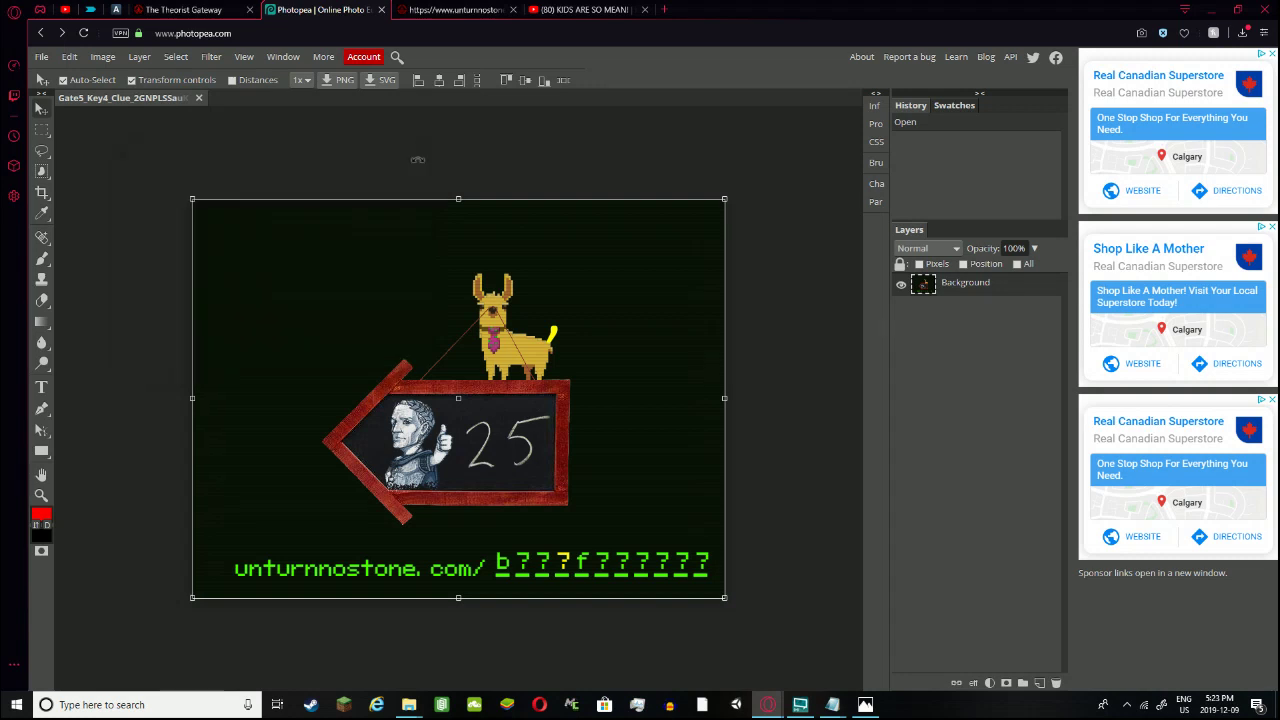
# Apply a Brightness/Contrast adjustment to the clue image with brightness 150 and contrast -100
pyautogui.hotkey('ctrl', 't')
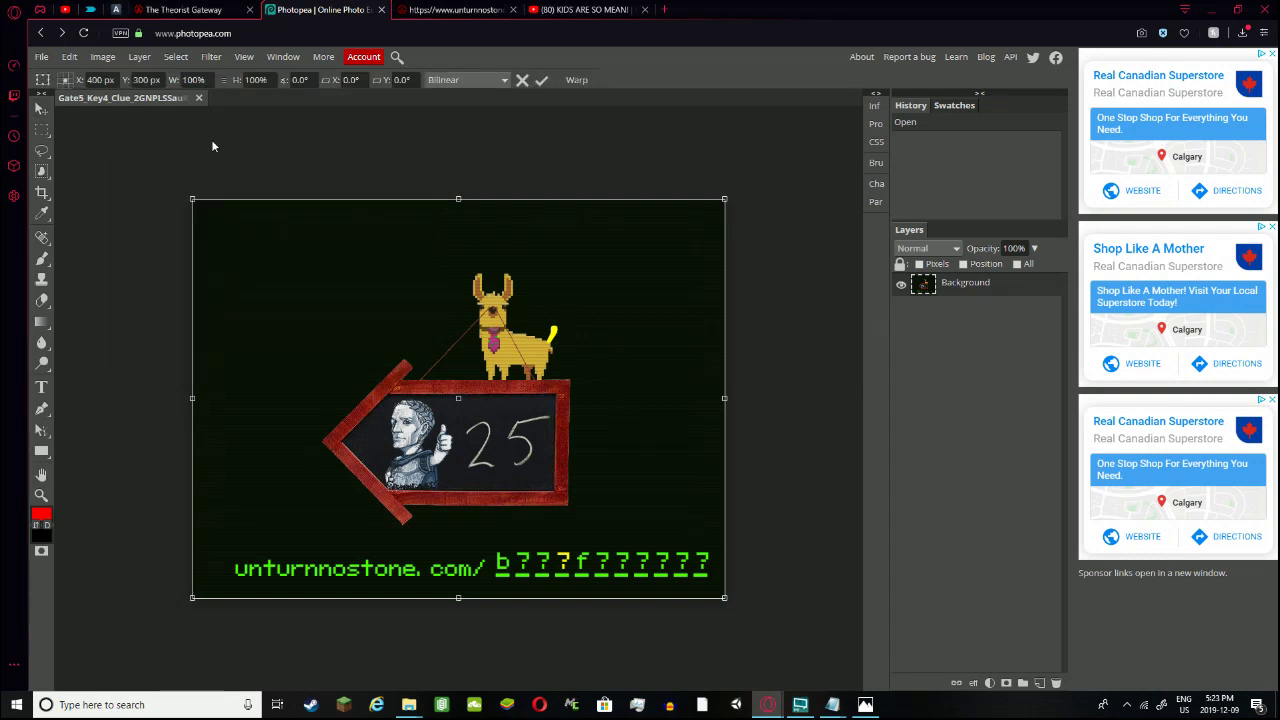
pyautogui.click(103, 57)
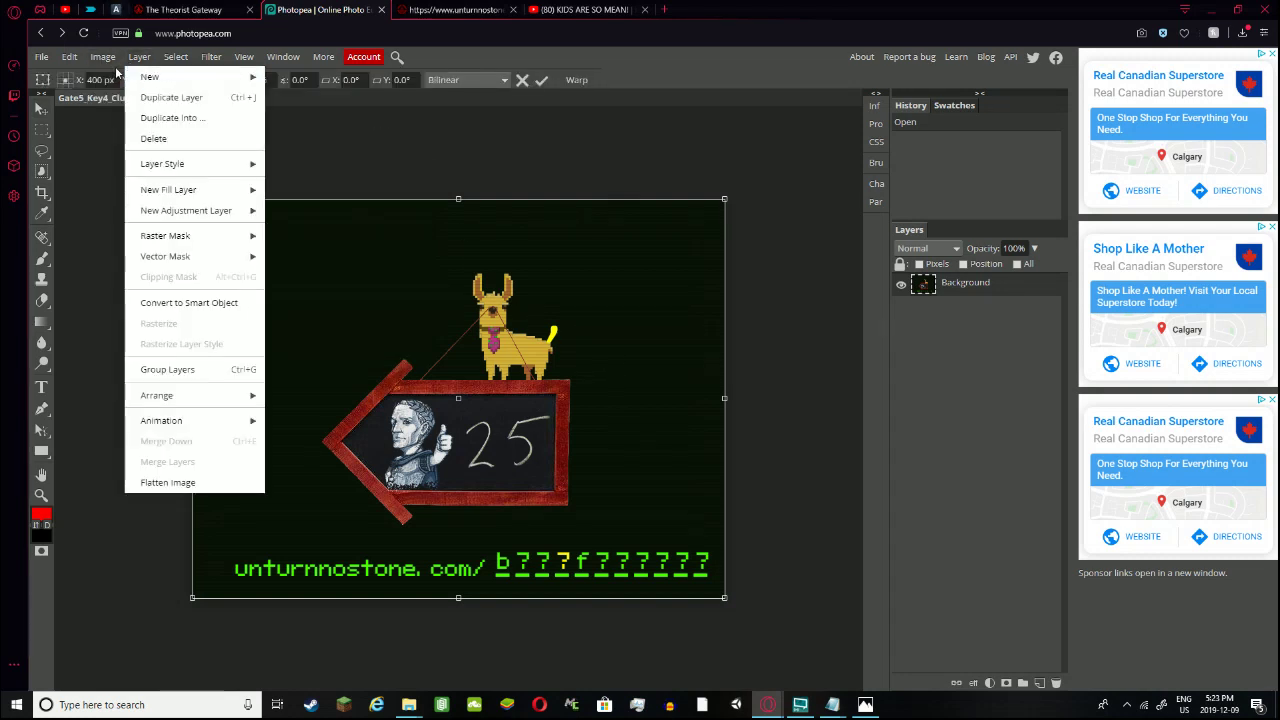
pyautogui.moveTo(137, 79)
pyautogui.click(273, 83)
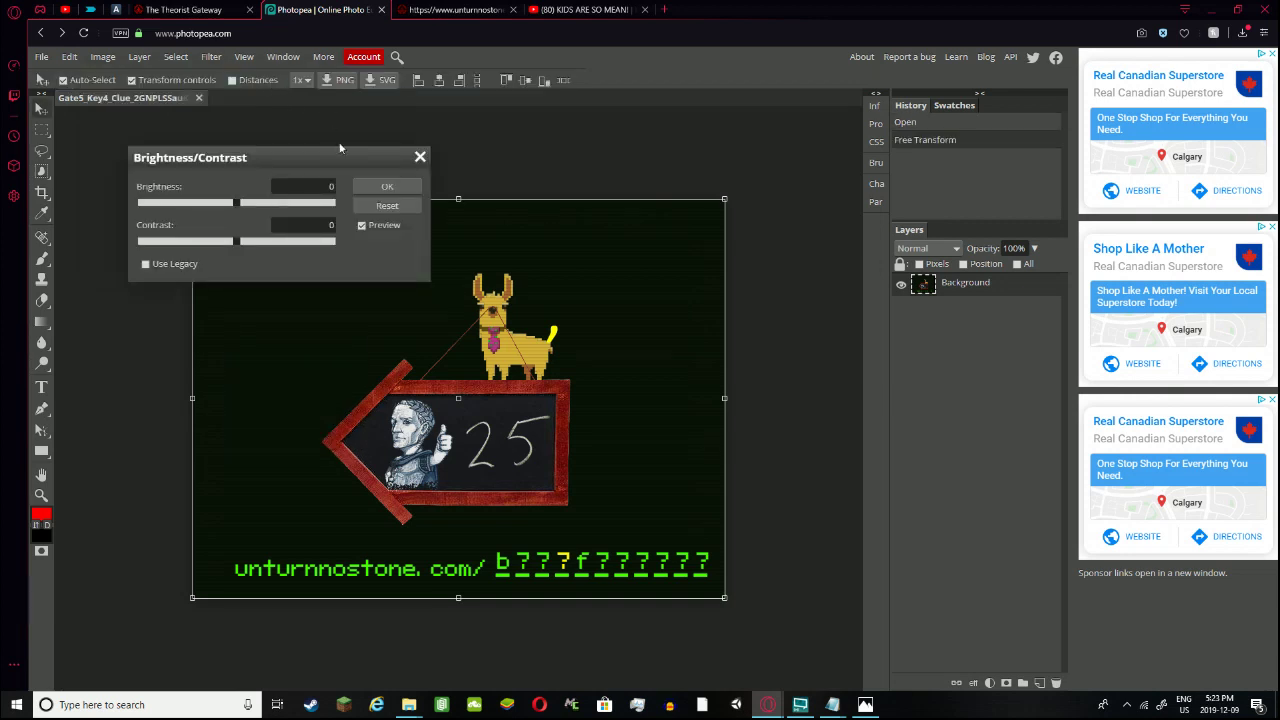
pyautogui.moveTo(259, 204); pyautogui.dragTo(380, 210)
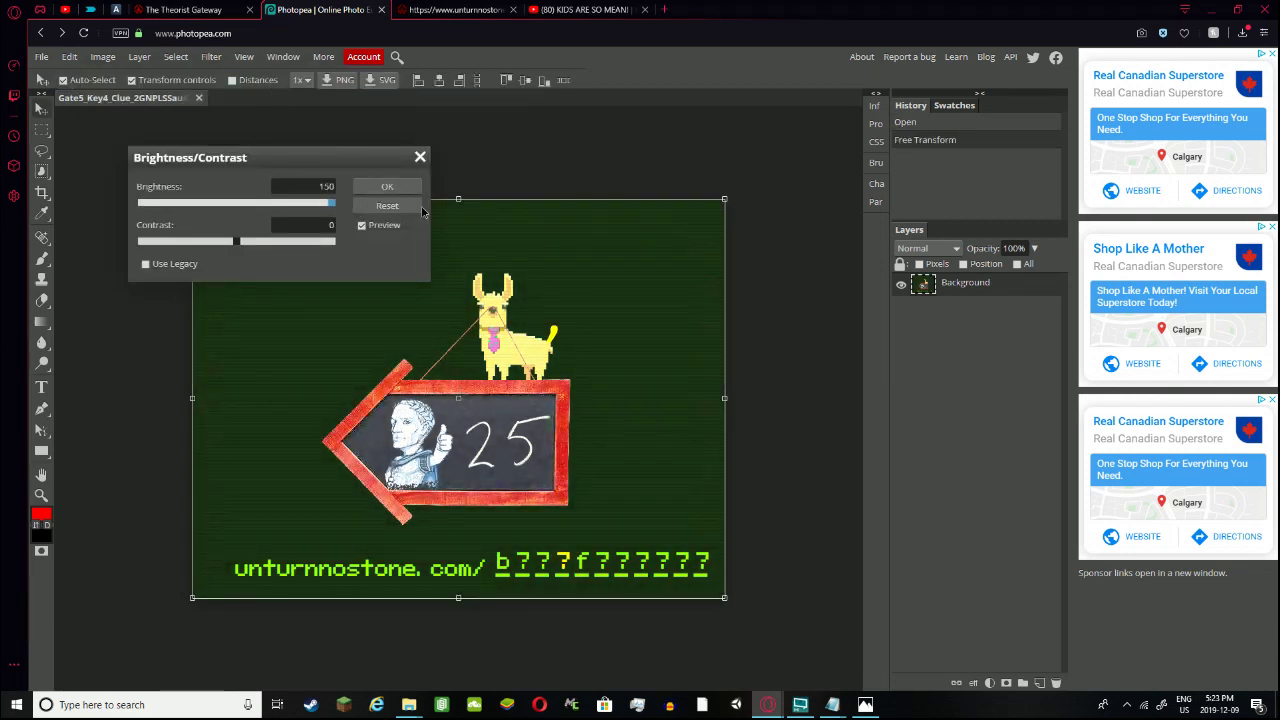
pyautogui.moveTo(236, 241); pyautogui.dragTo(140, 242)
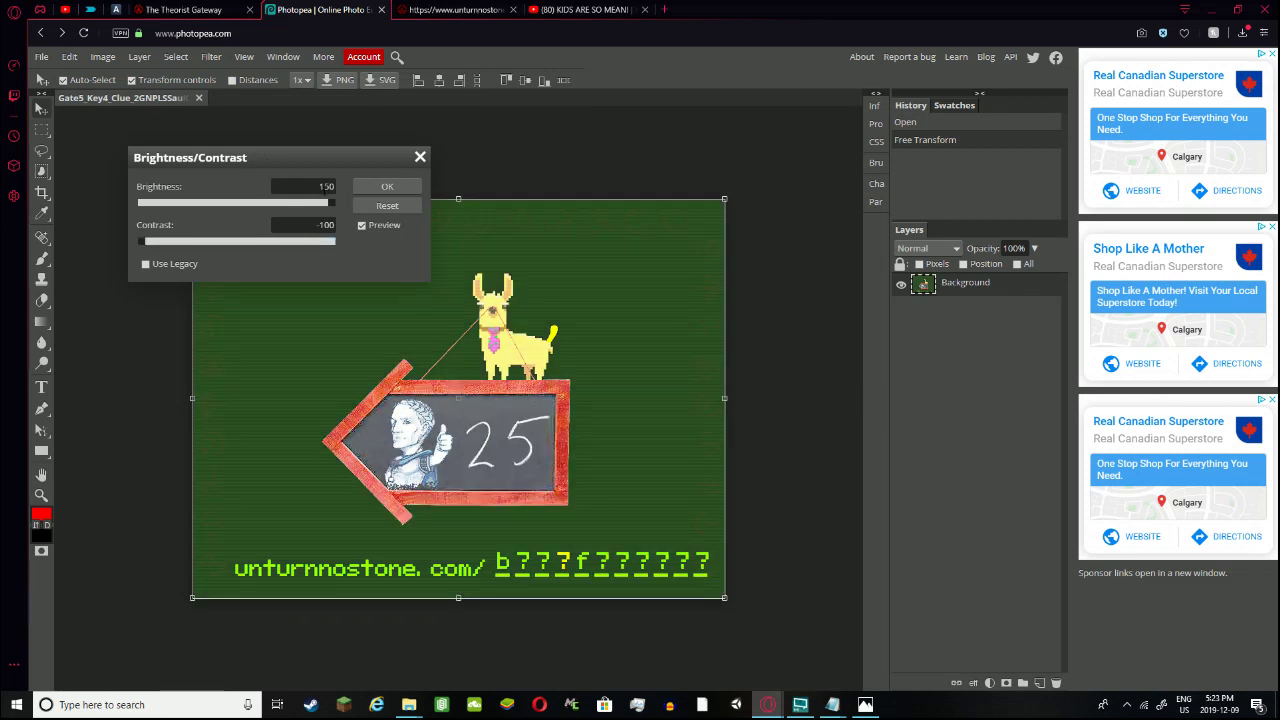
pyautogui.moveTo(324, 161); pyautogui.dragTo(692, 393)
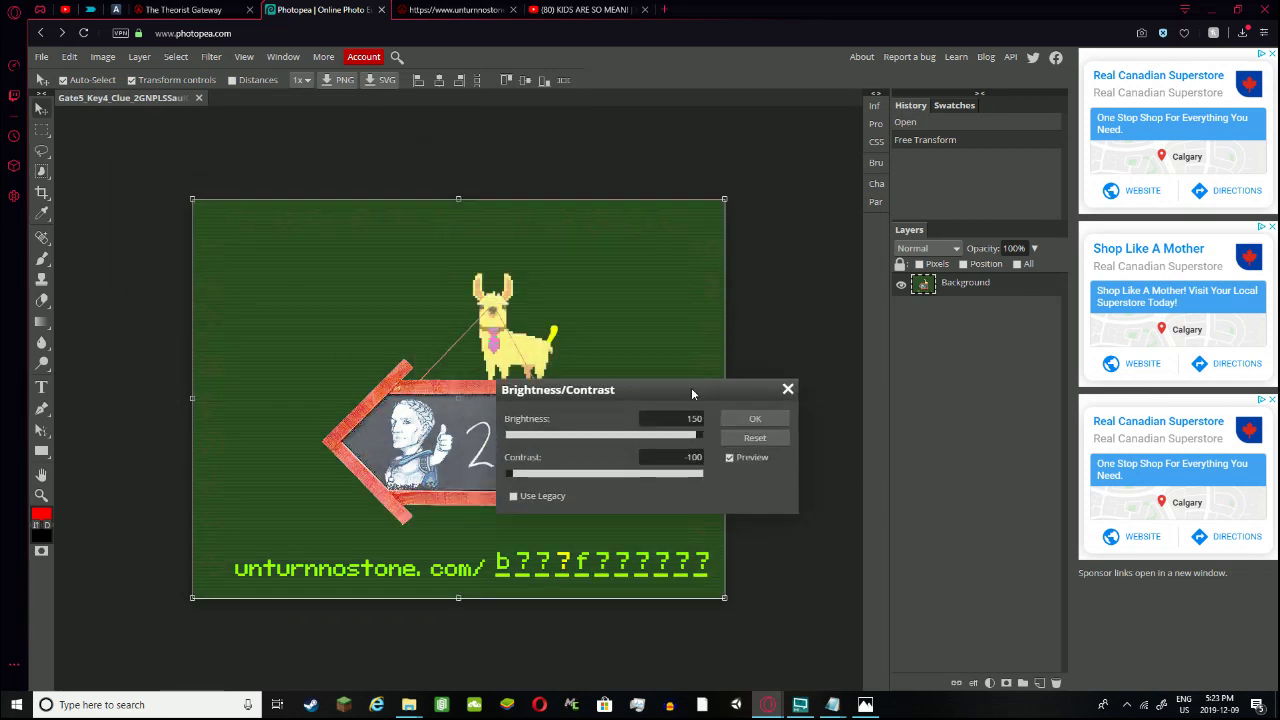
pyautogui.click(755, 418)
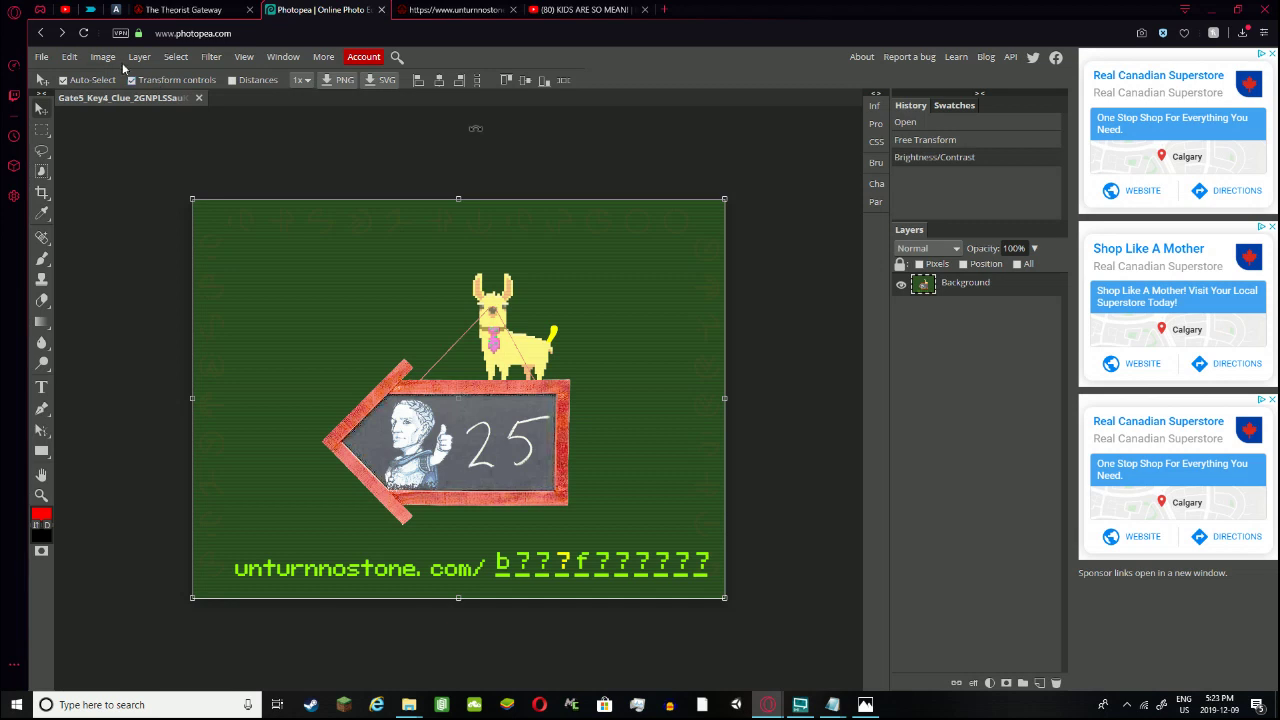
# Apply a Hue/Saturation adjustment to the clue image with hue -180 and saturation 100
pyautogui.click(103, 57)
pyautogui.moveTo(130, 78)
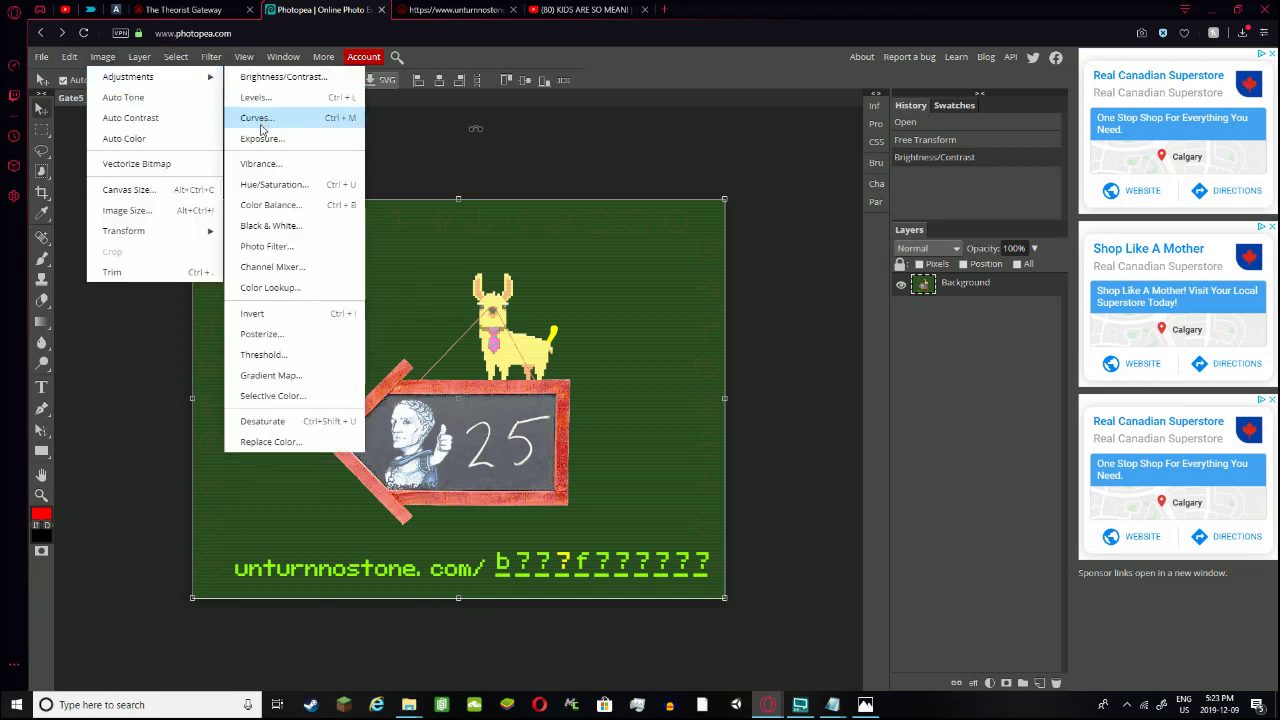
pyautogui.click(270, 185)
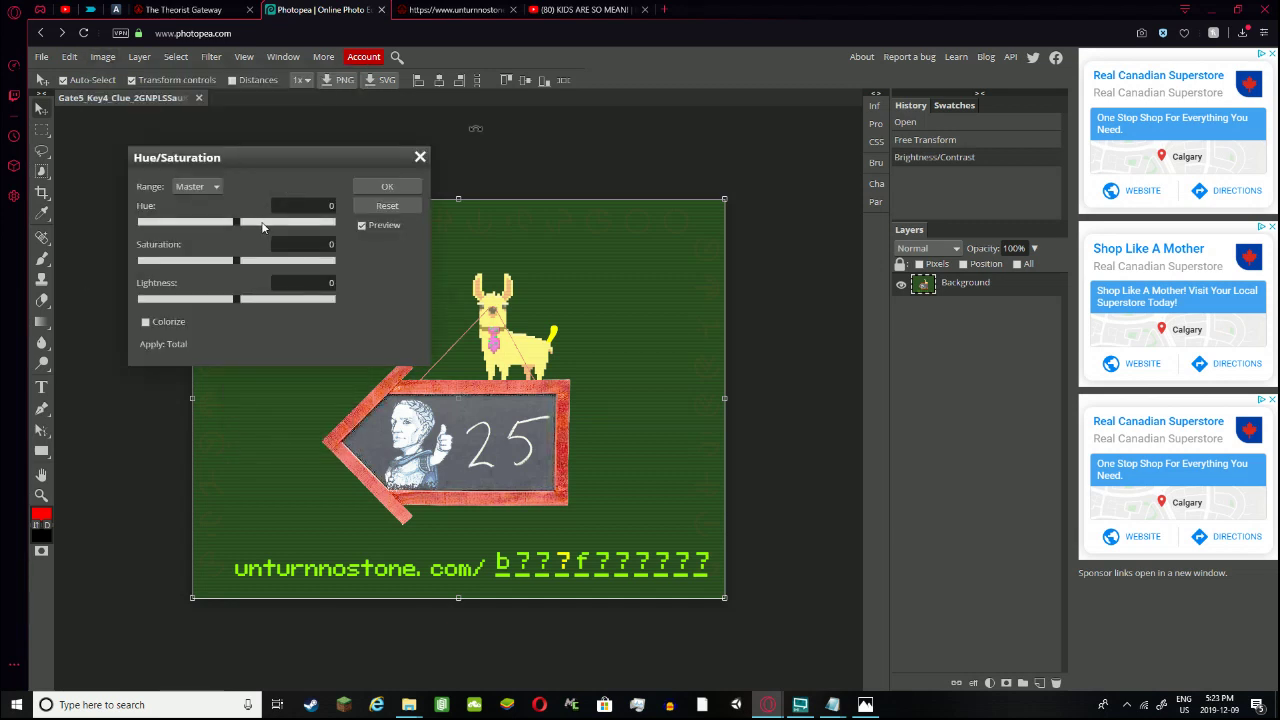
pyautogui.moveTo(262, 228); pyautogui.dragTo(336, 222)
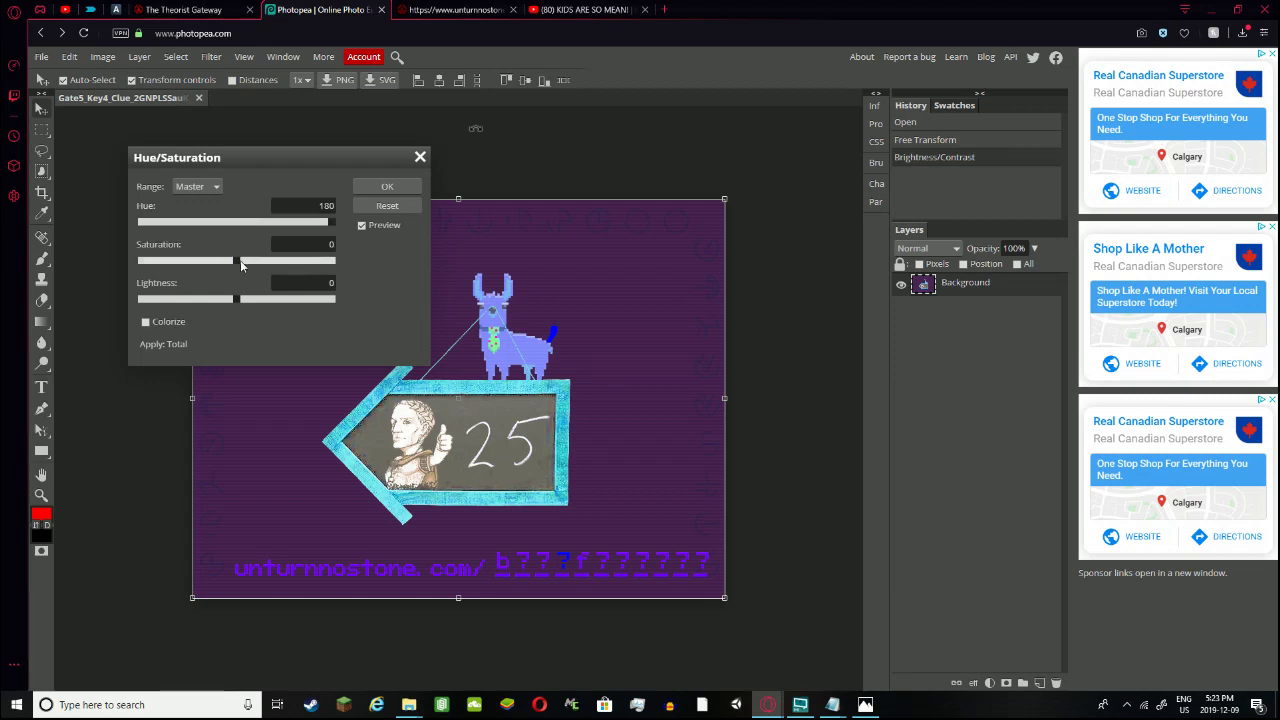
pyautogui.moveTo(240, 262); pyautogui.dragTo(88, 223)
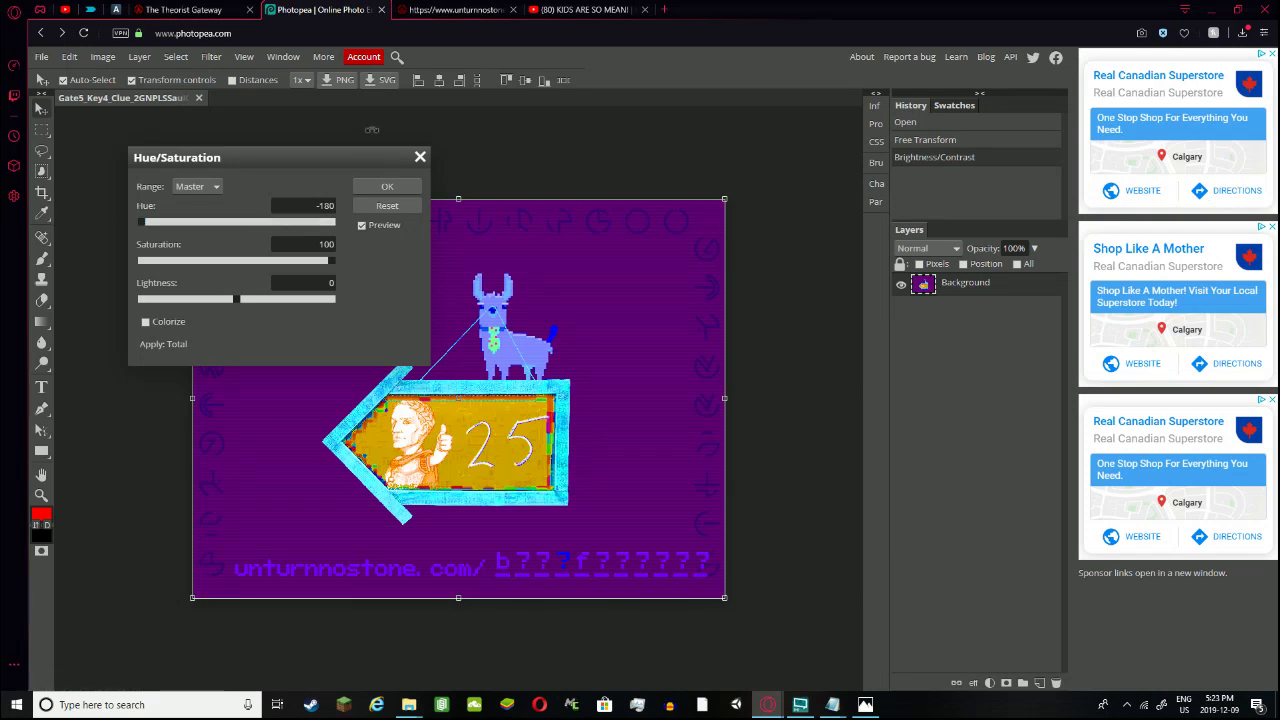
pyautogui.click(387, 187)
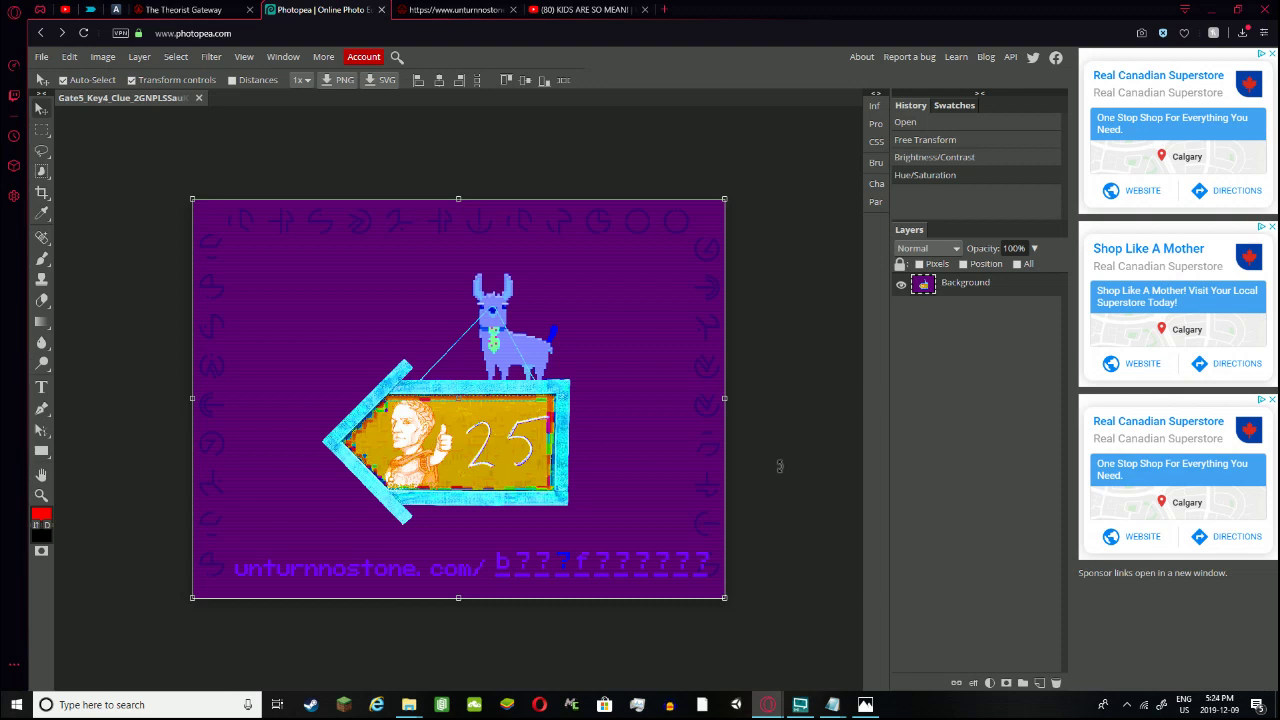
# Switch to the untitled Notepad window and delete all of its text
pyautogui.hotkey('alt', 'Tab')
pyautogui.hotkey('alt', 'Tab')
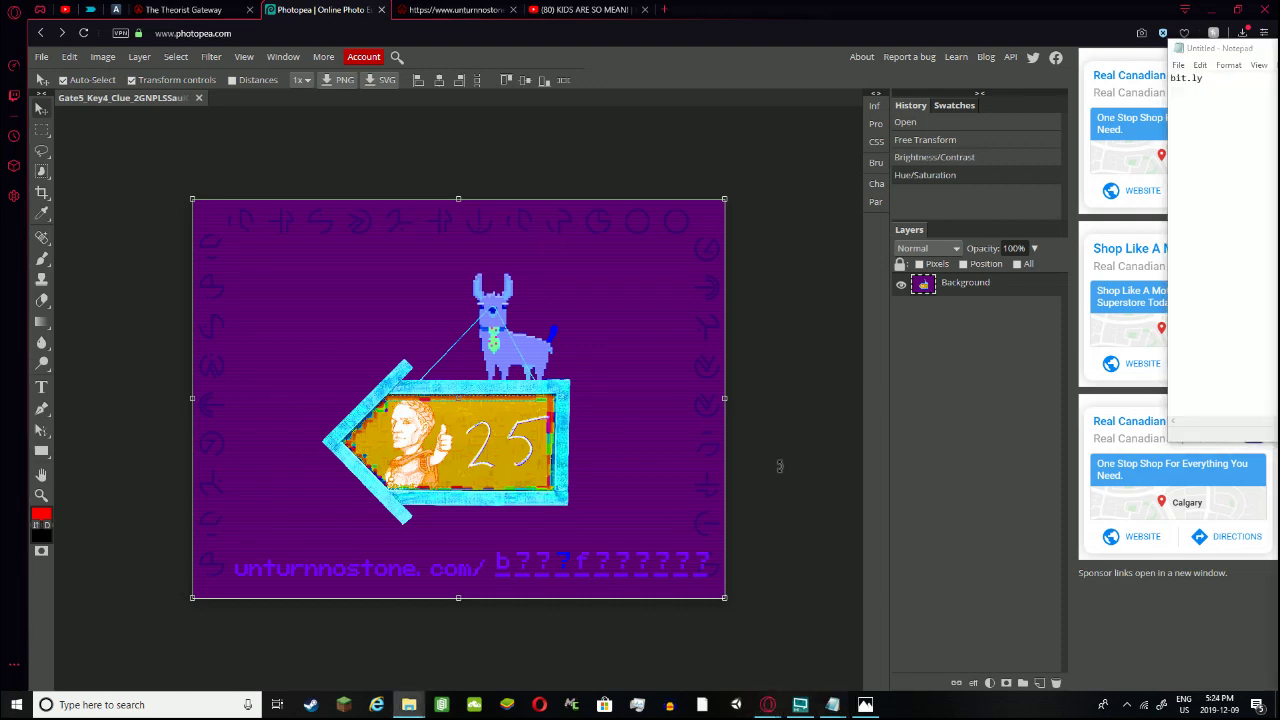
pyautogui.hotkey('alt', 'Tab')
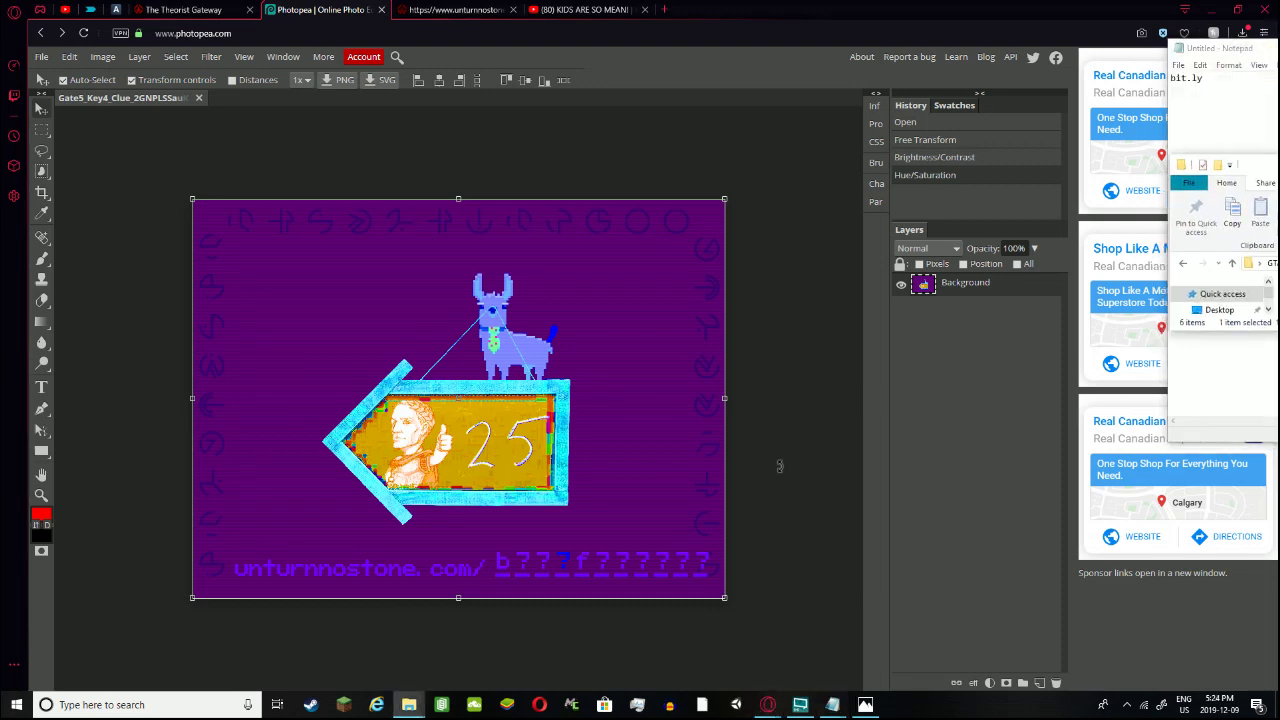
pyautogui.hotkey('alt', 'Tab')
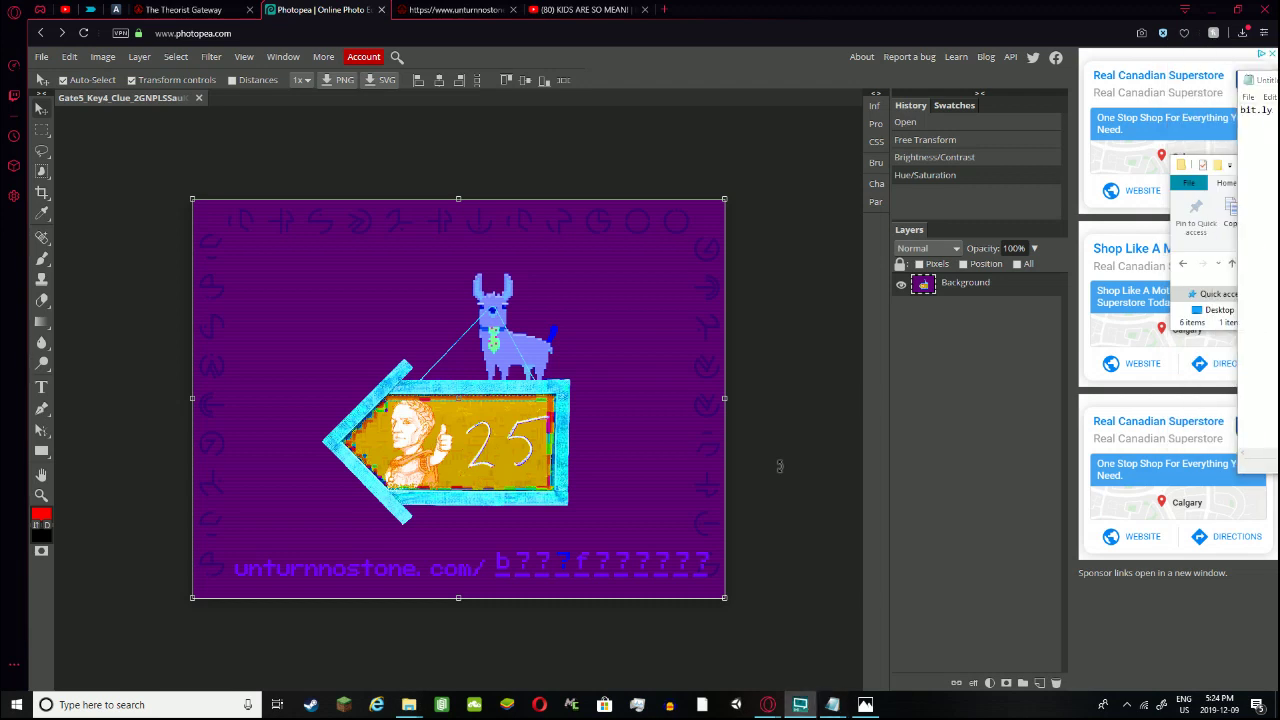
pyautogui.hotkey('alt', 'Tab')
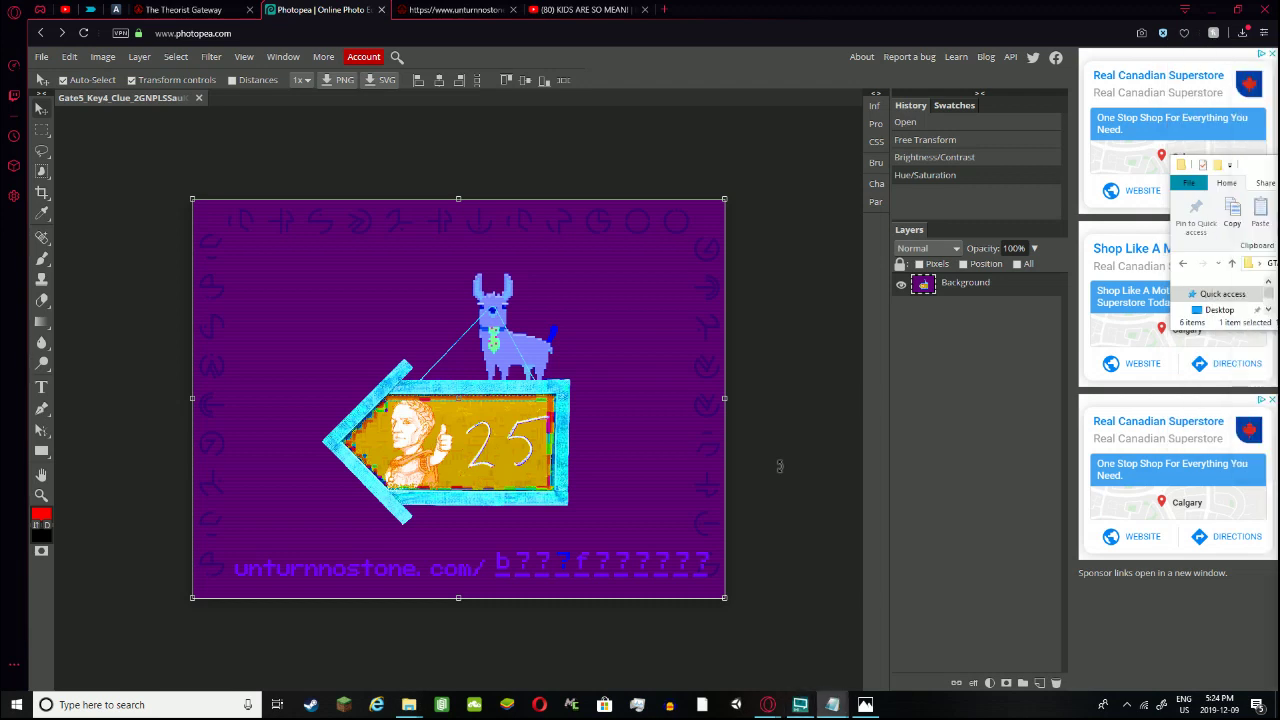
pyautogui.press('Print')
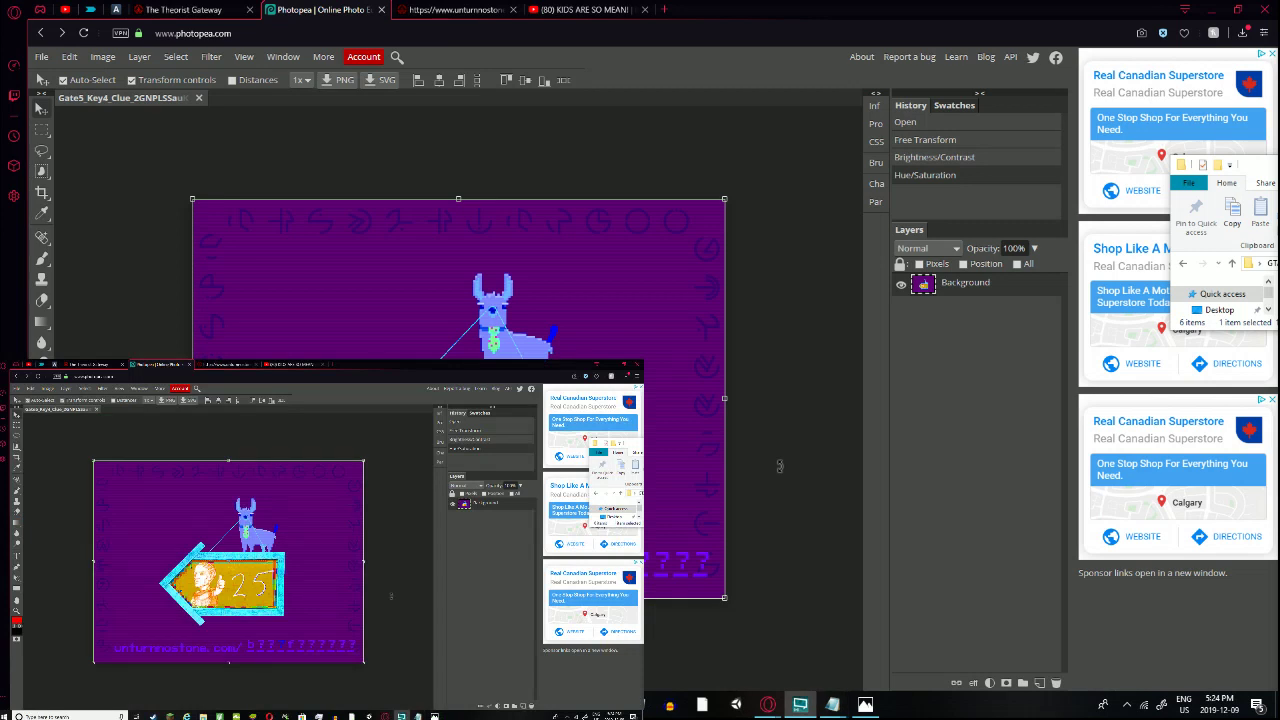
pyautogui.hotkey('alt', 'Tab')
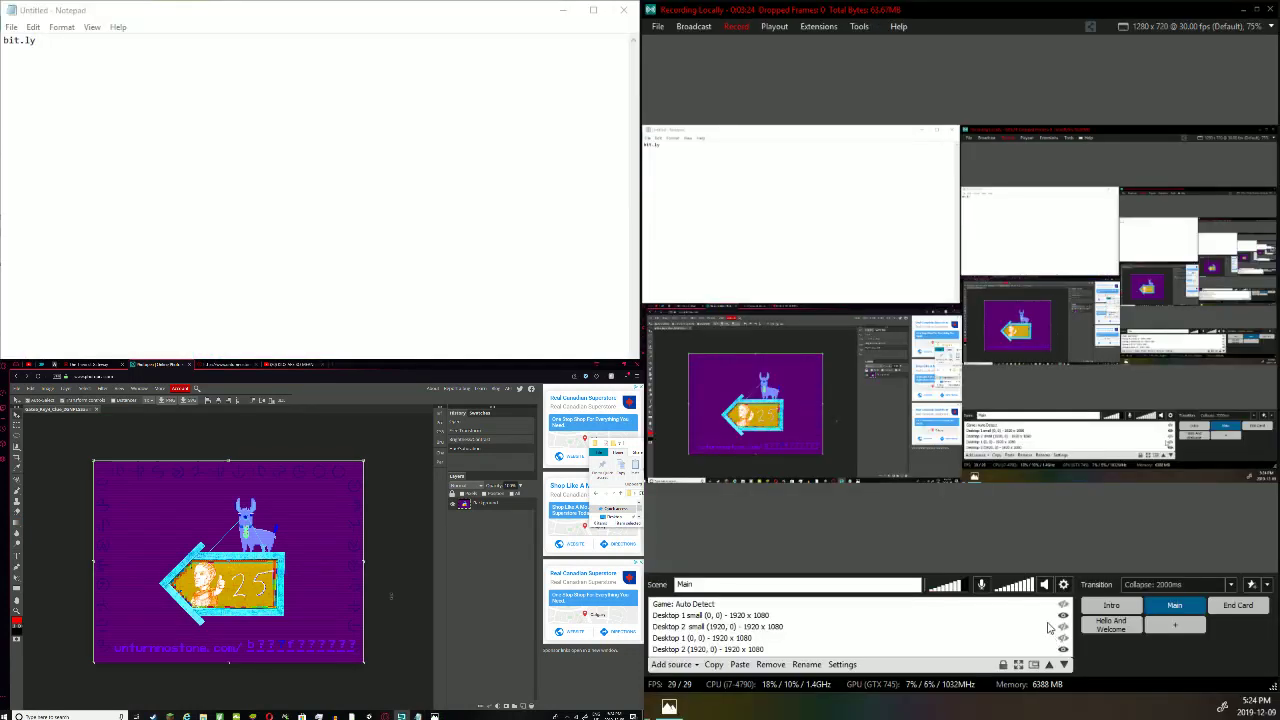
pyautogui.click(108, 55)
pyautogui.hotkey('ctrl', 'a')
pyautogui.press('BackSpace')
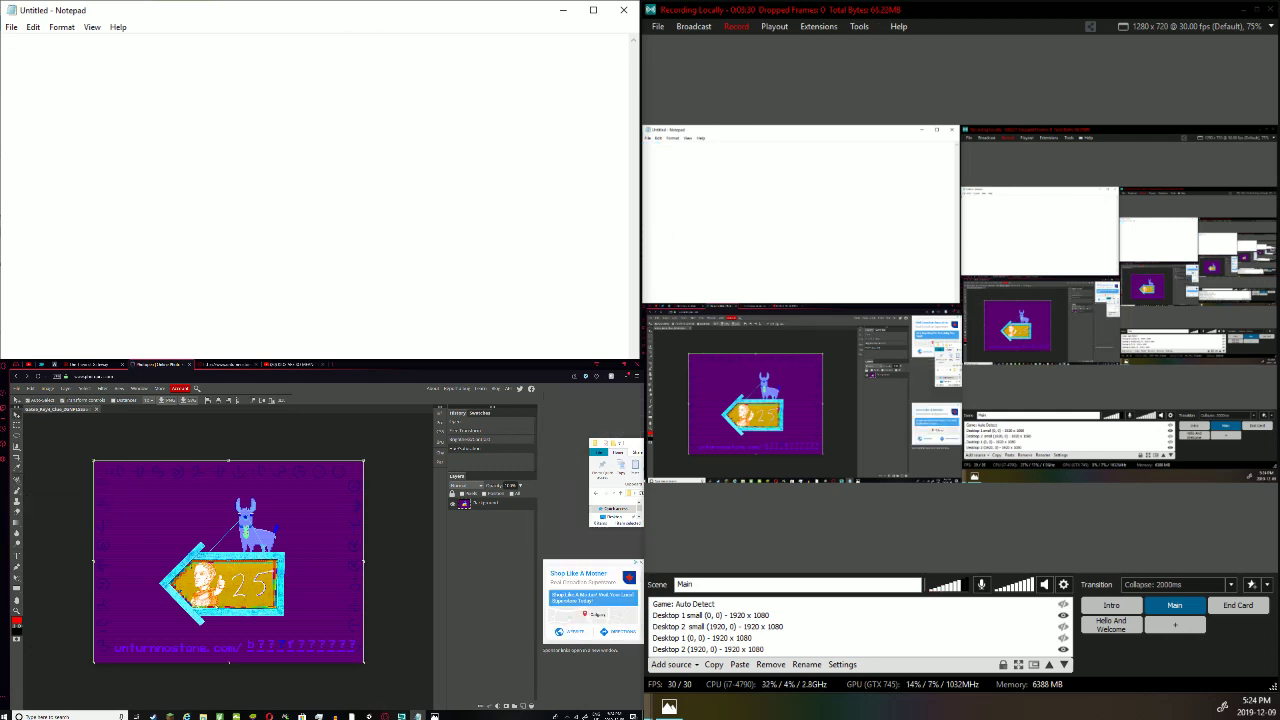
# Bring up the Alphabet.jpg glyph chart and write the first decoded words "teach us" in the Notepad window
pyautogui.hotkey('alt', 'Tab')
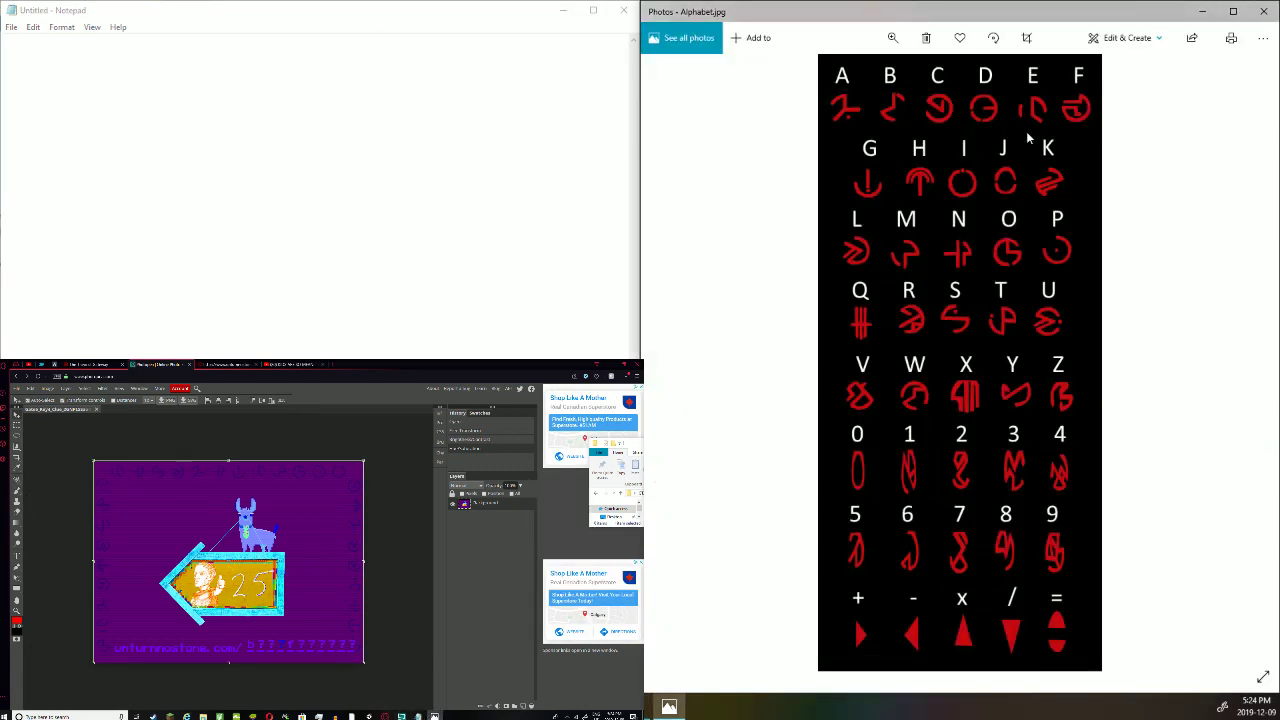
pyautogui.click(366, 151)
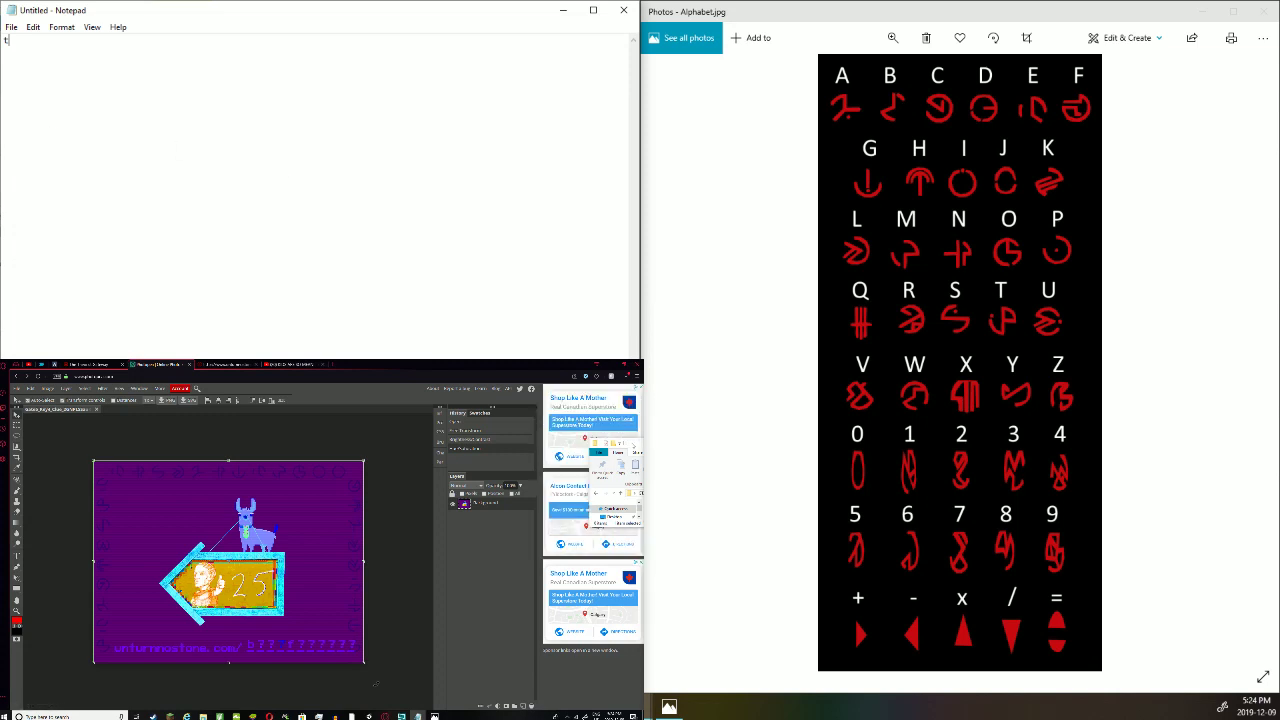
pyautogui.click(337, 210)
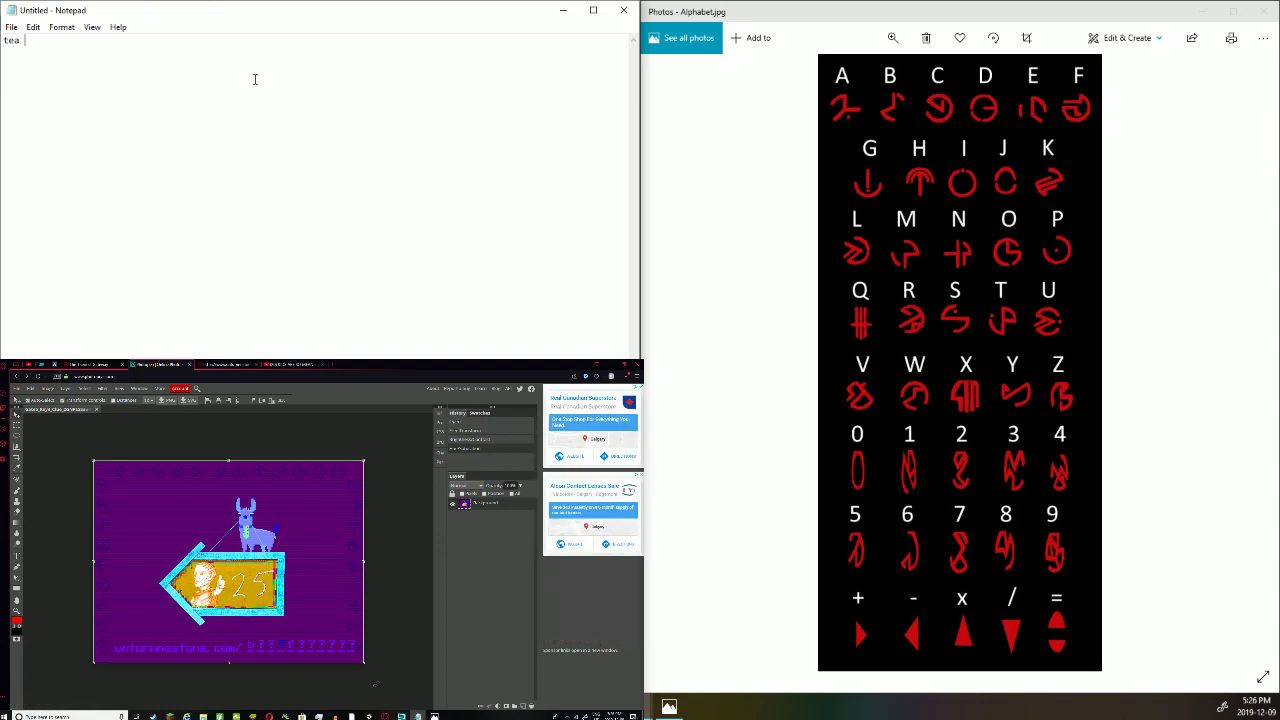
pyautogui.write('hus')
pyautogui.write('s')
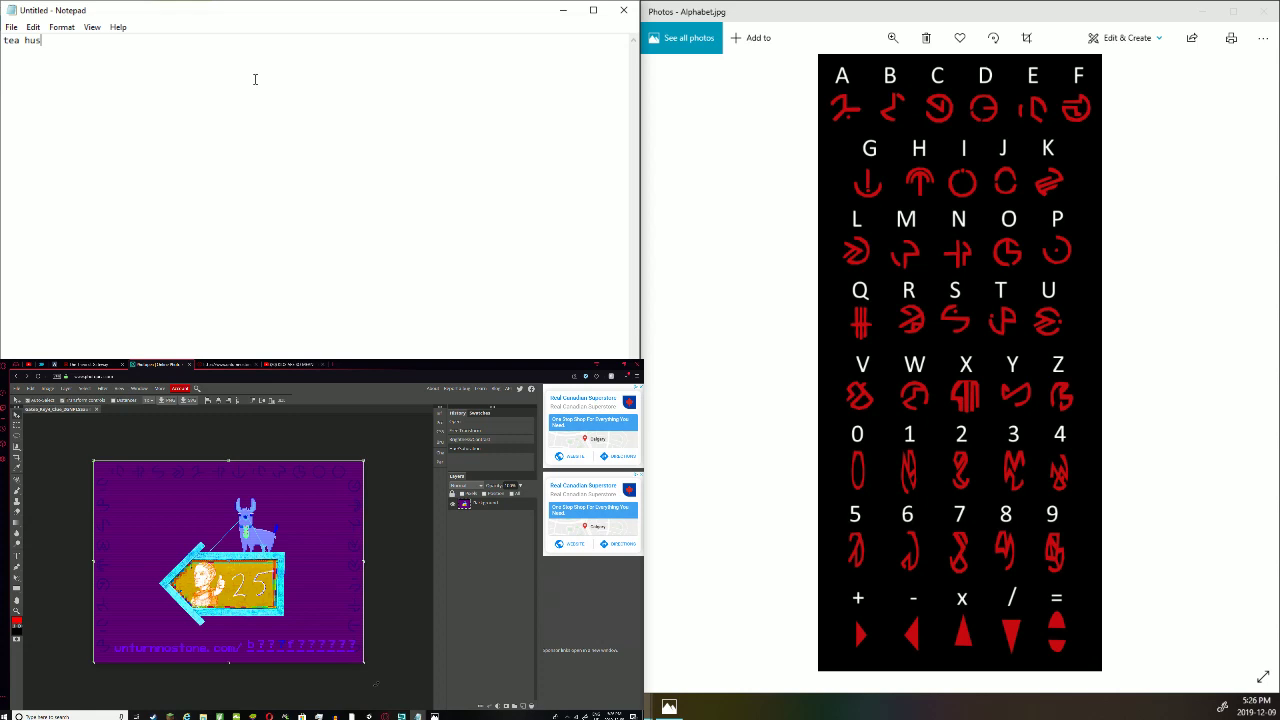
pyautogui.write('t')
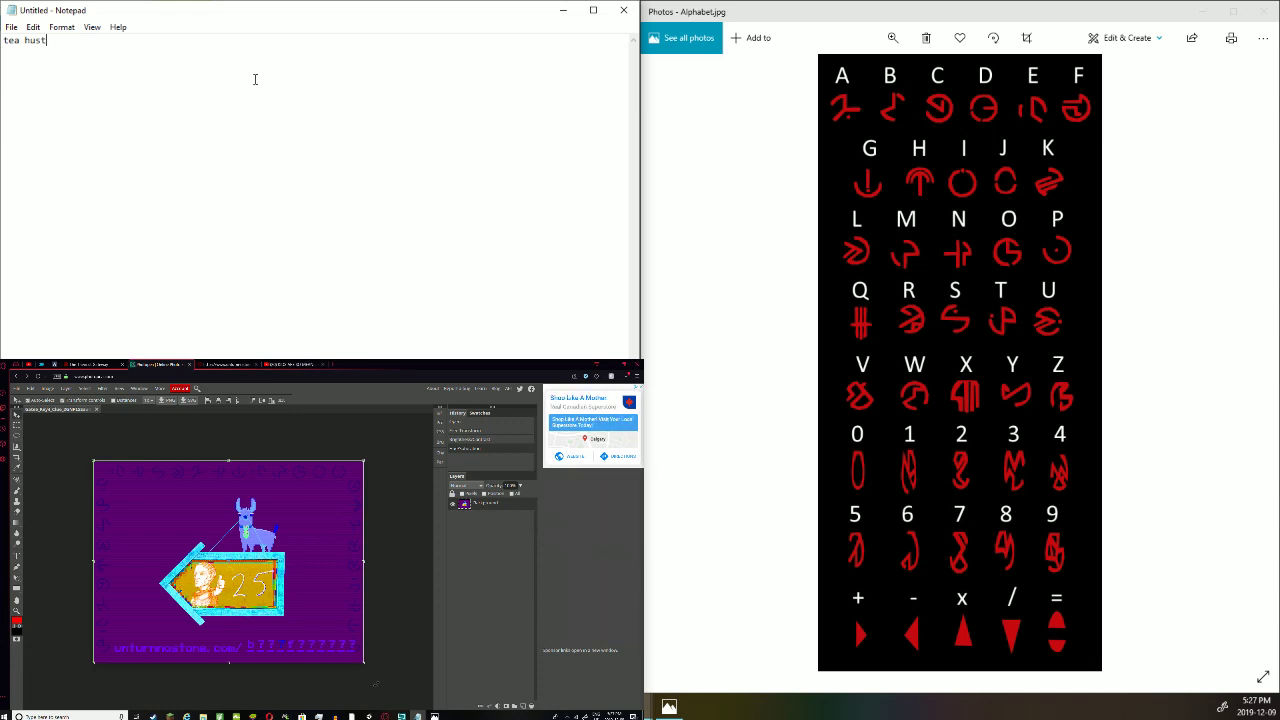
pyautogui.write('e')
pyautogui.press('BackSpace')
pyautogui.write('e')
pyautogui.press('BackSpace')
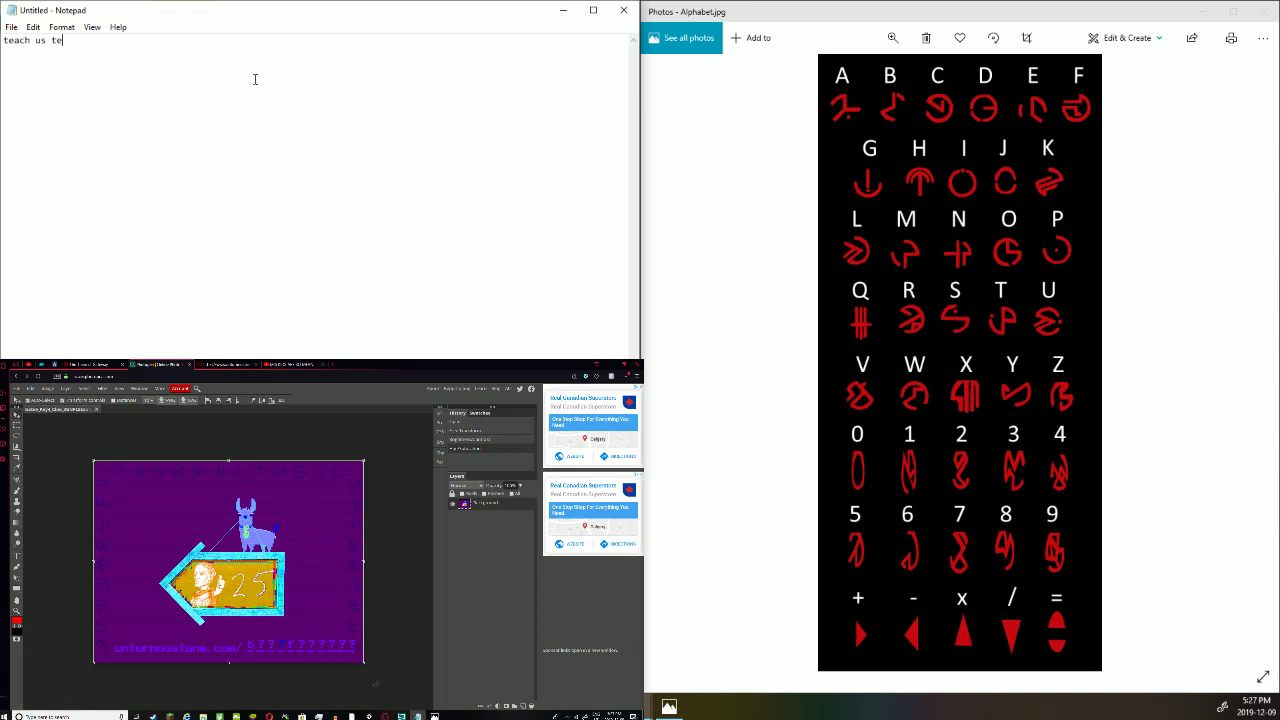
# Complete the decoded phrase in Notepad so that it reads "teach us teen slang emoji challenge"
pyautogui.write('en')
pyautogui.write('slang')
pyautogui.write('ee')
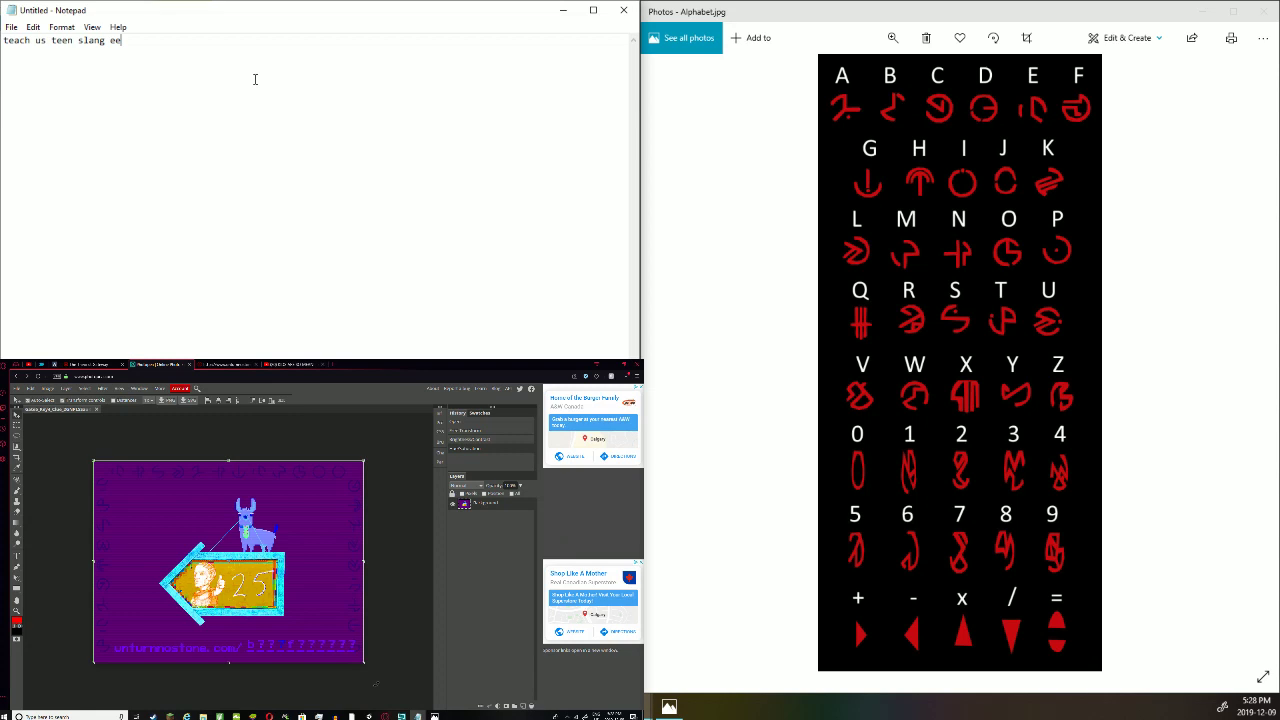
pyautogui.press('BackSpace')
pyautogui.write('moji chh')
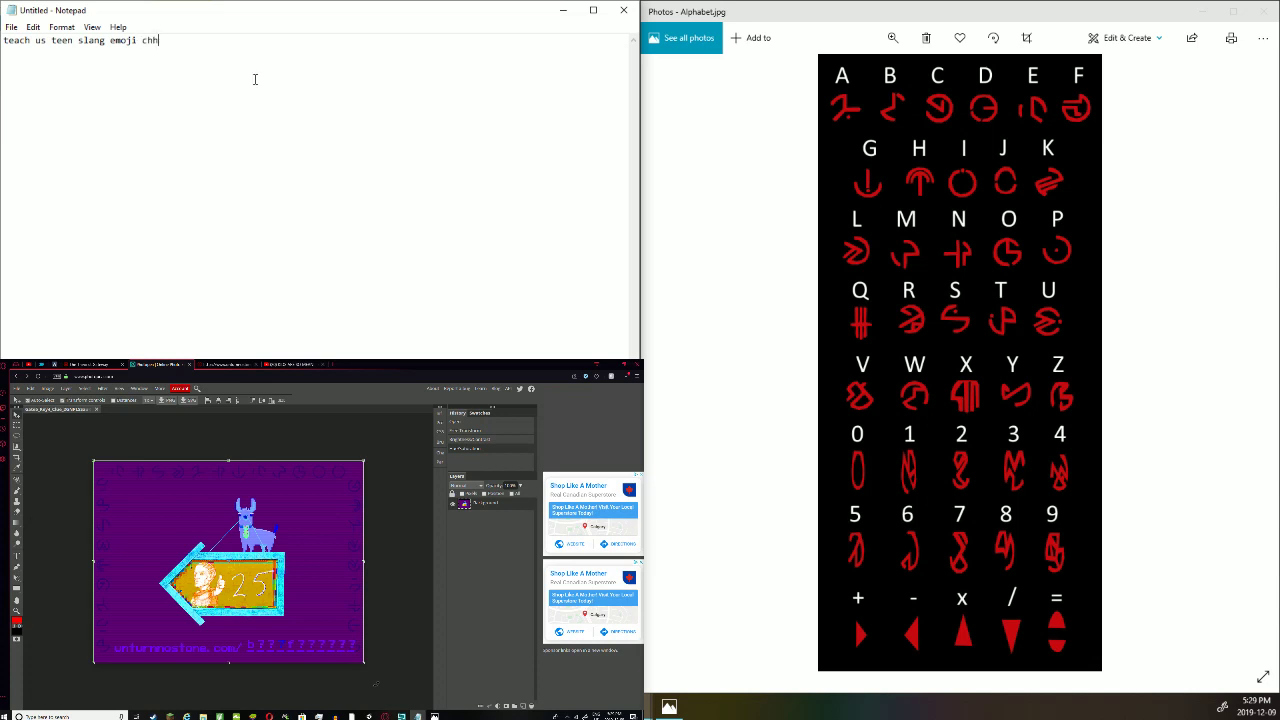
pyautogui.write('llenge')
# Enter the query "teach us teen slang emoji" in a new browser tab and show Desktop 1 full size in the recorder's Main scene
pyautogui.click(90, 364)
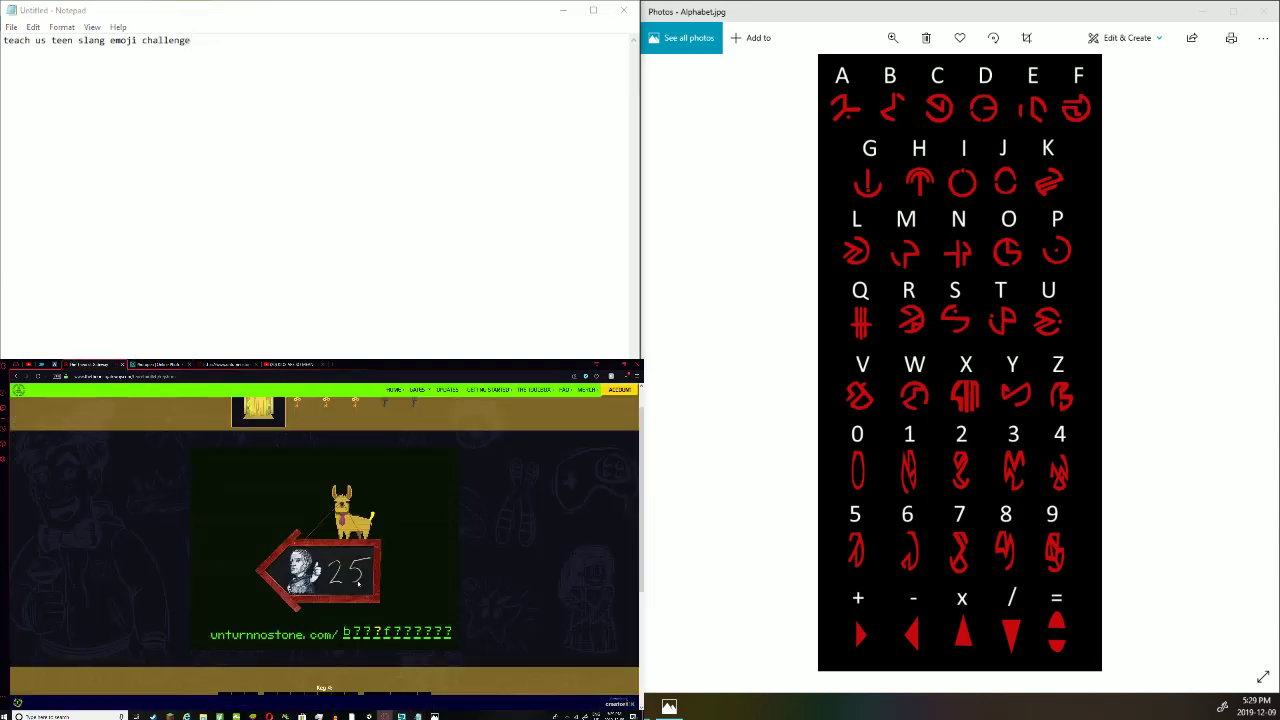
pyautogui.click(336, 365)
pyautogui.write('teach us t')
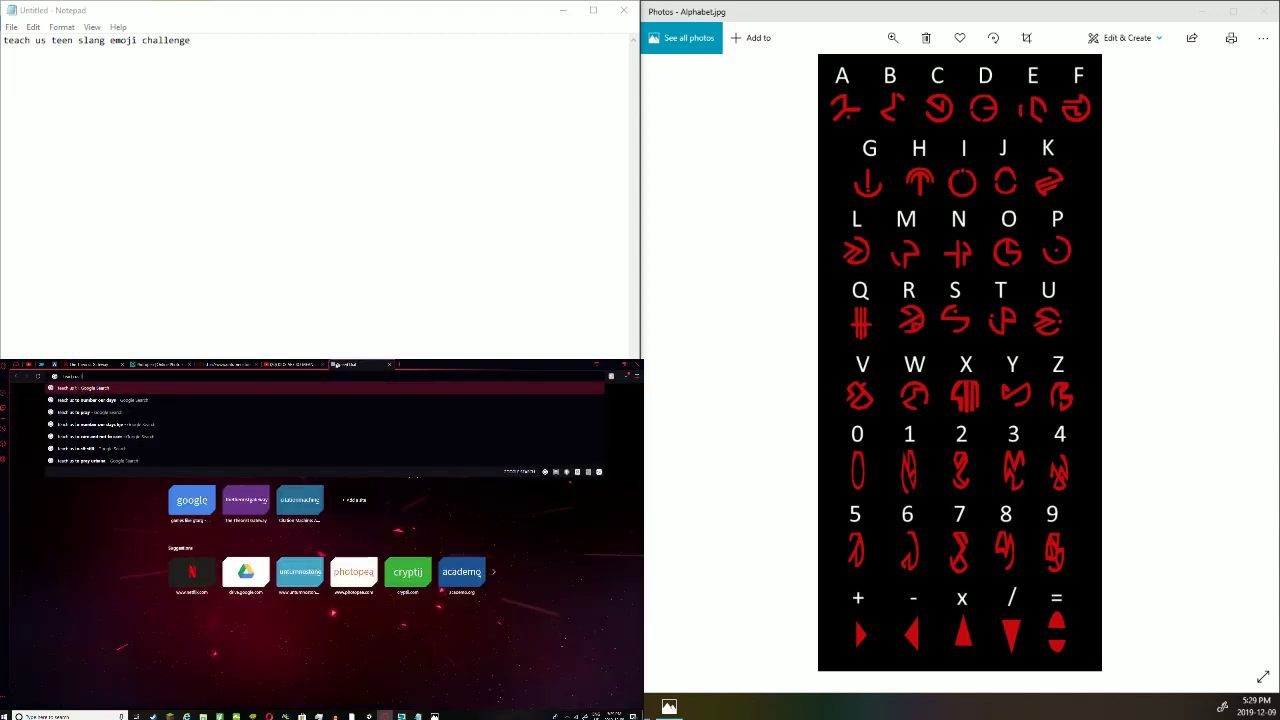
pyautogui.write('een slang')
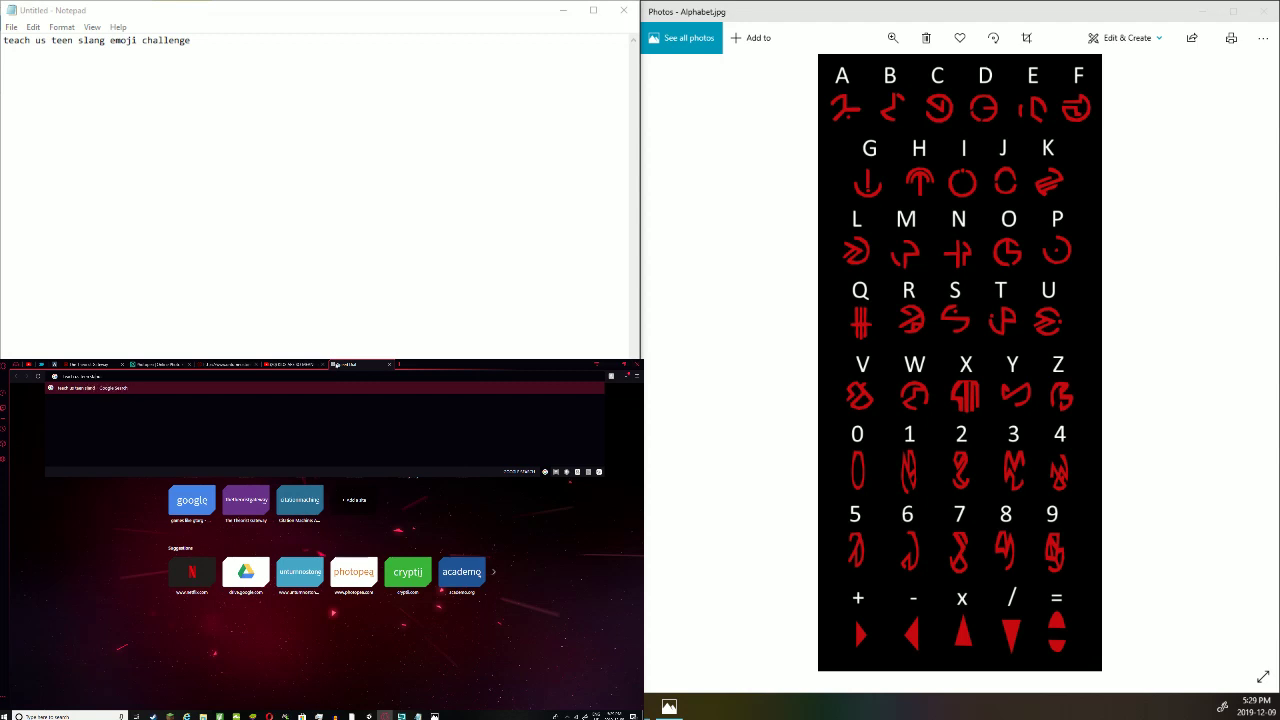
pyautogui.write(' emoji')
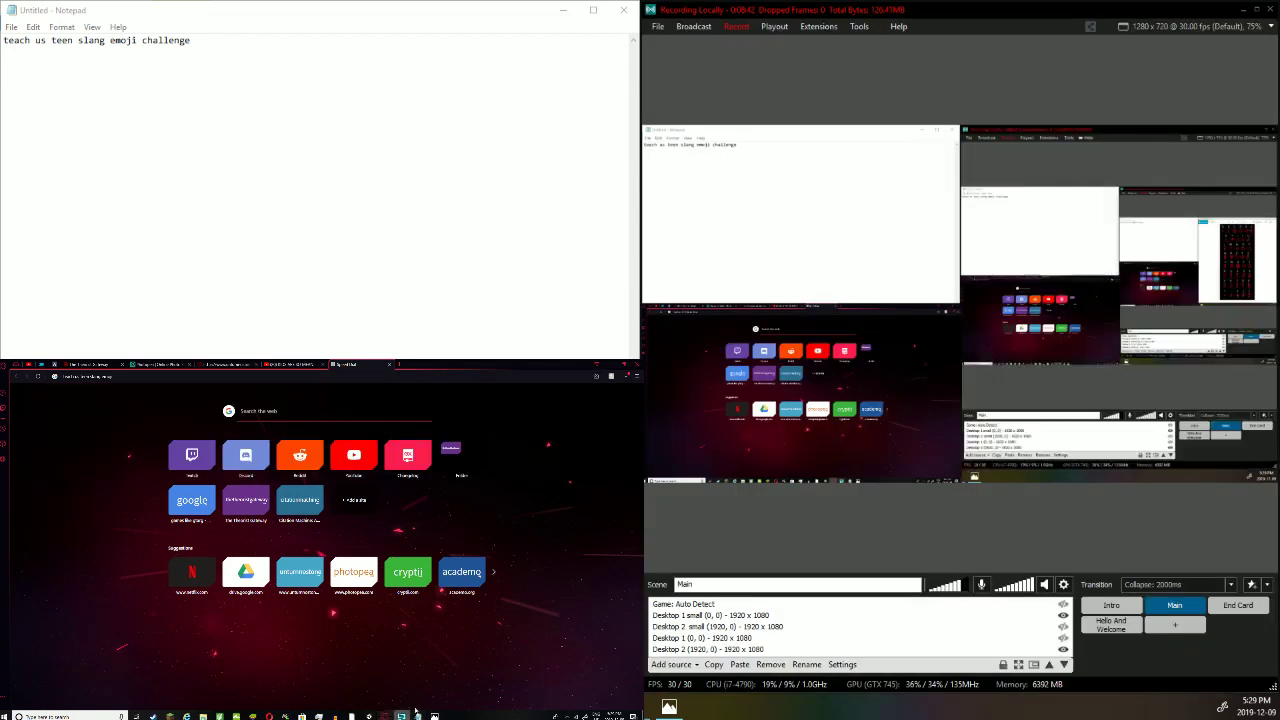
pyautogui.click(401, 716)
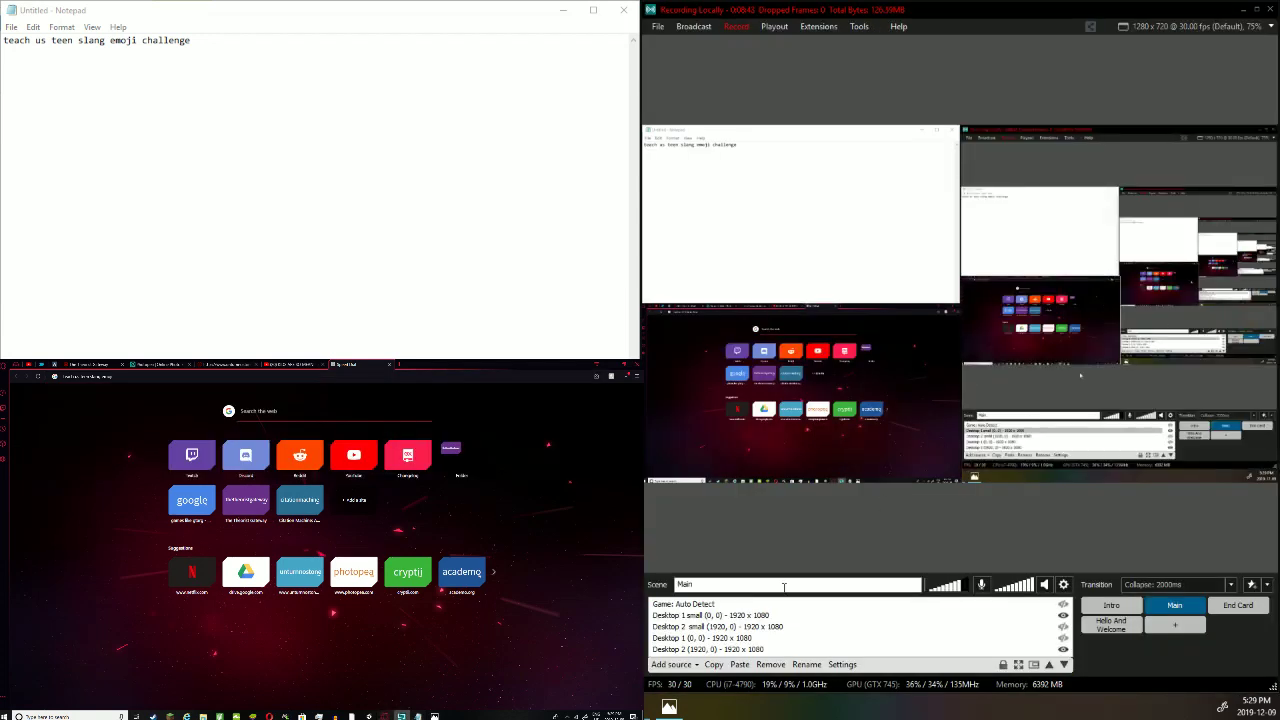
pyautogui.click(1063, 637)
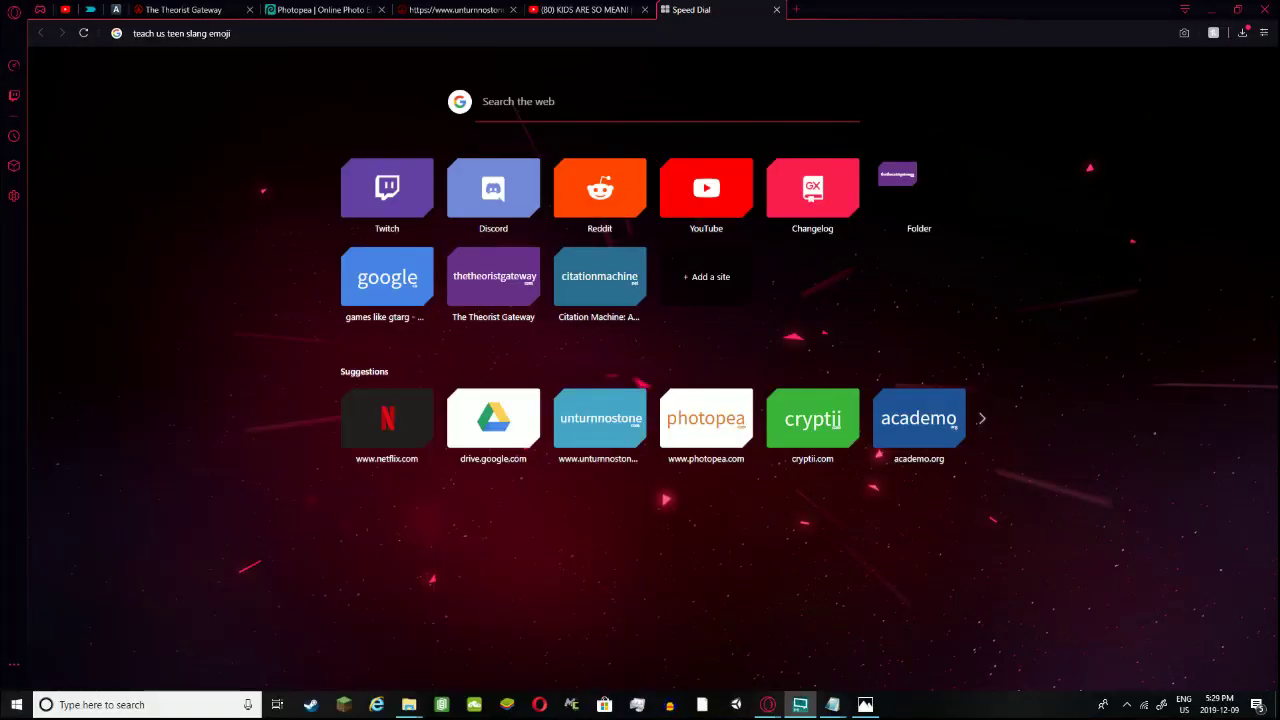
# Extend the query with "challenge gtlive", run the search, and open the video "Teach Us Teen Slang! | Emoji Challenge"
pyautogui.write('cha')
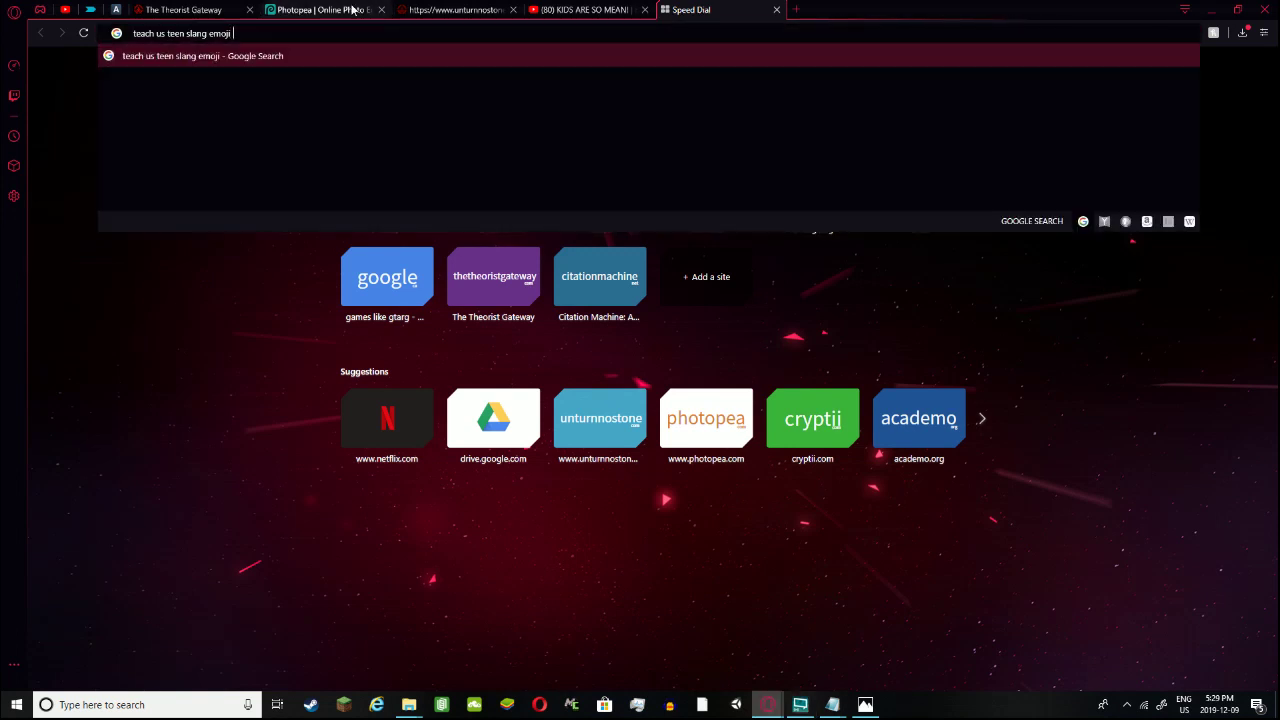
pyautogui.write('llenge g')
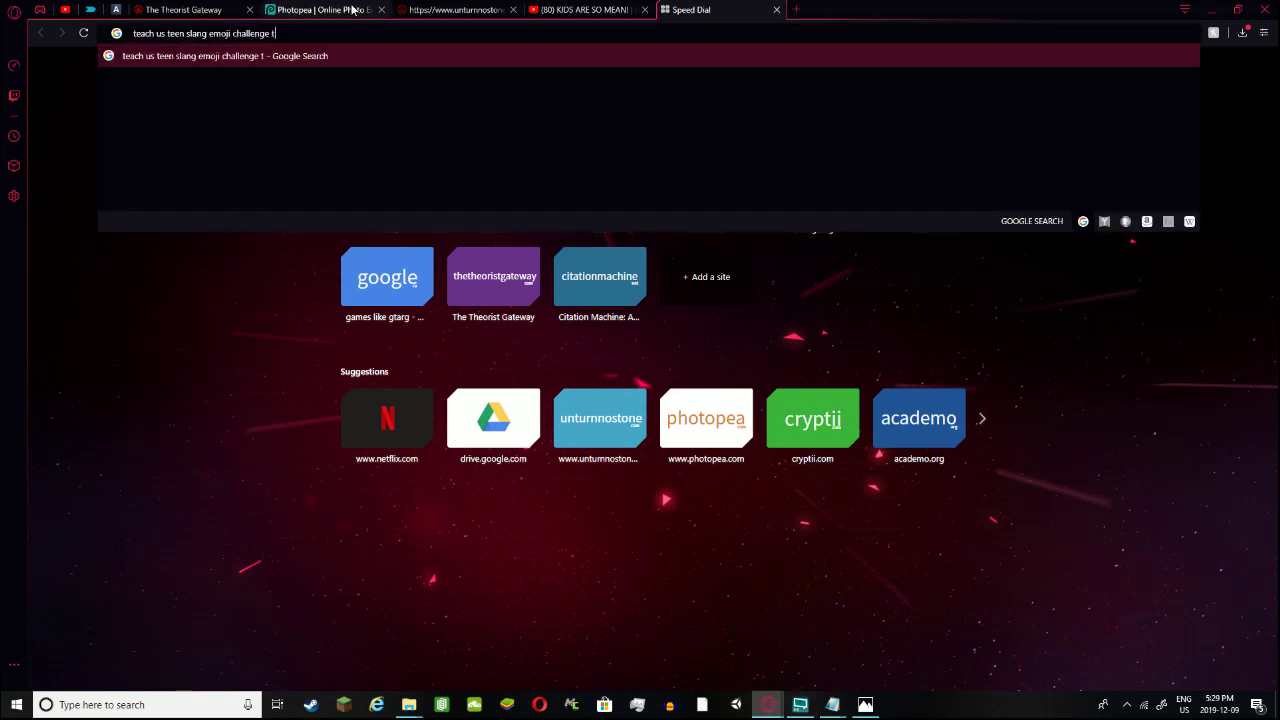
pyautogui.write('tlive')
pyautogui.press('Return')
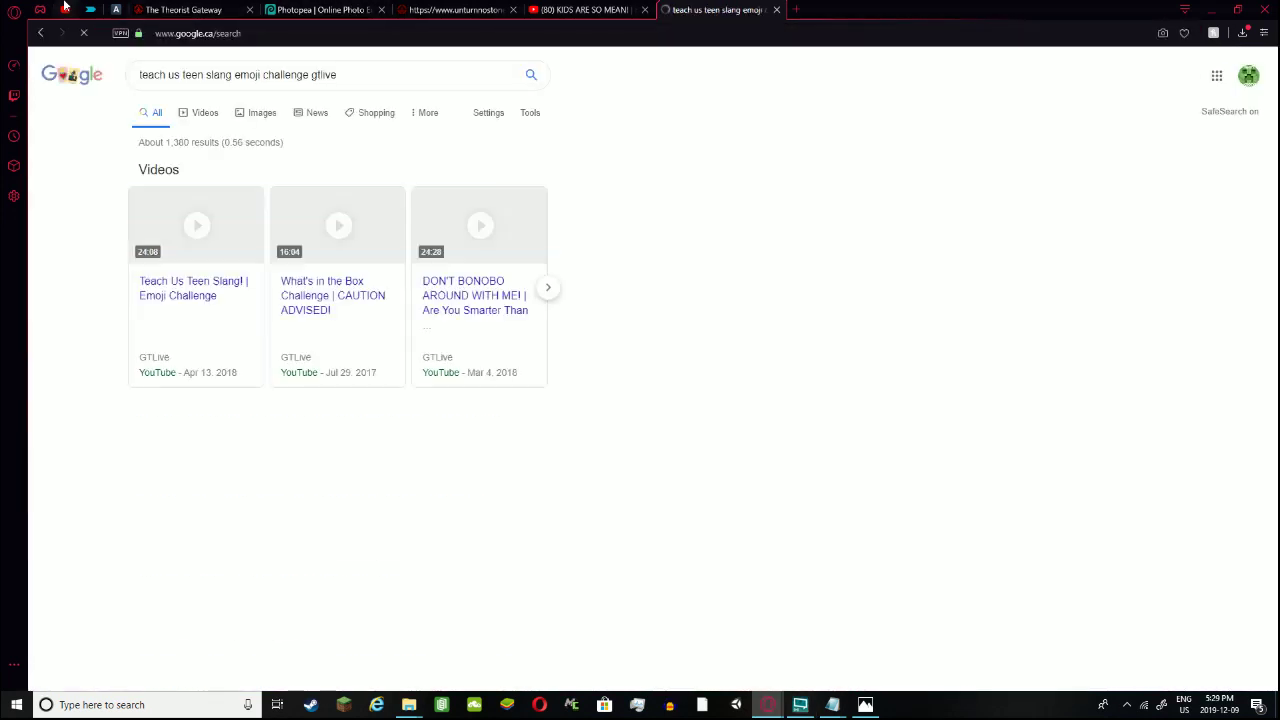
pyautogui.click(209, 296)
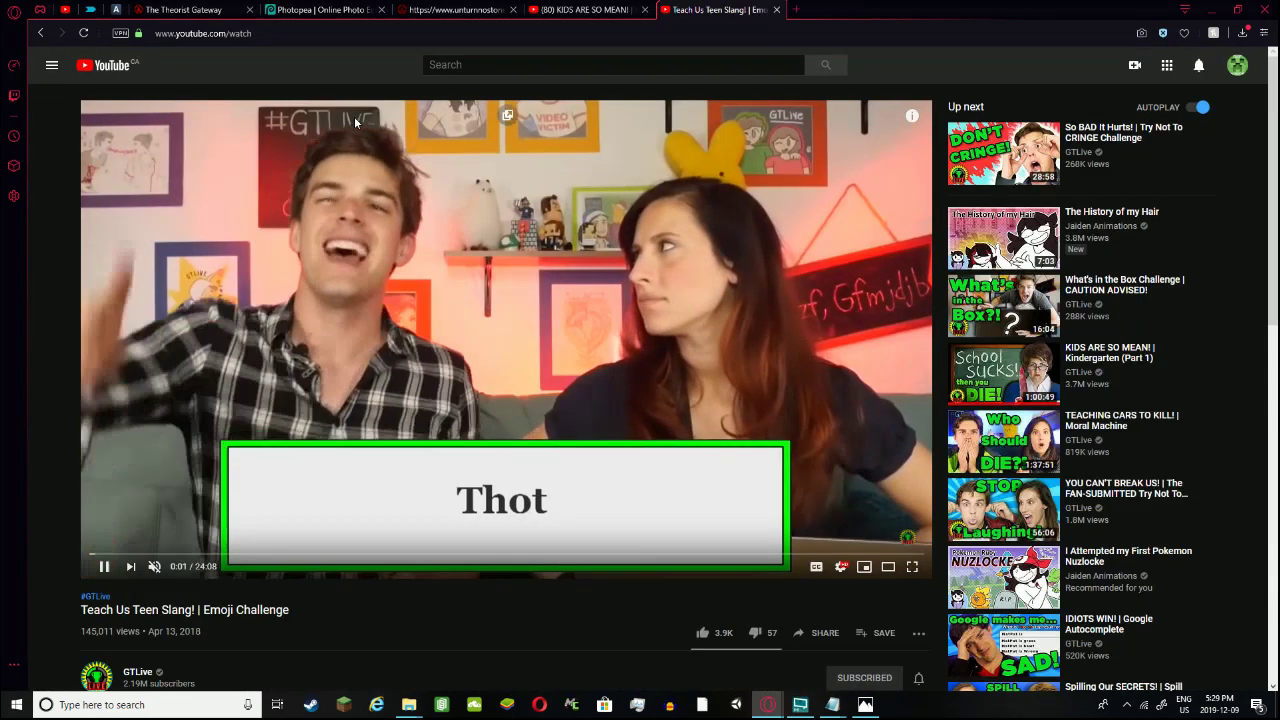
# Skip ahead in the video, pause it at 5:25 on the coded wall sign, and move it to the second desktop
pyautogui.click(492, 268)
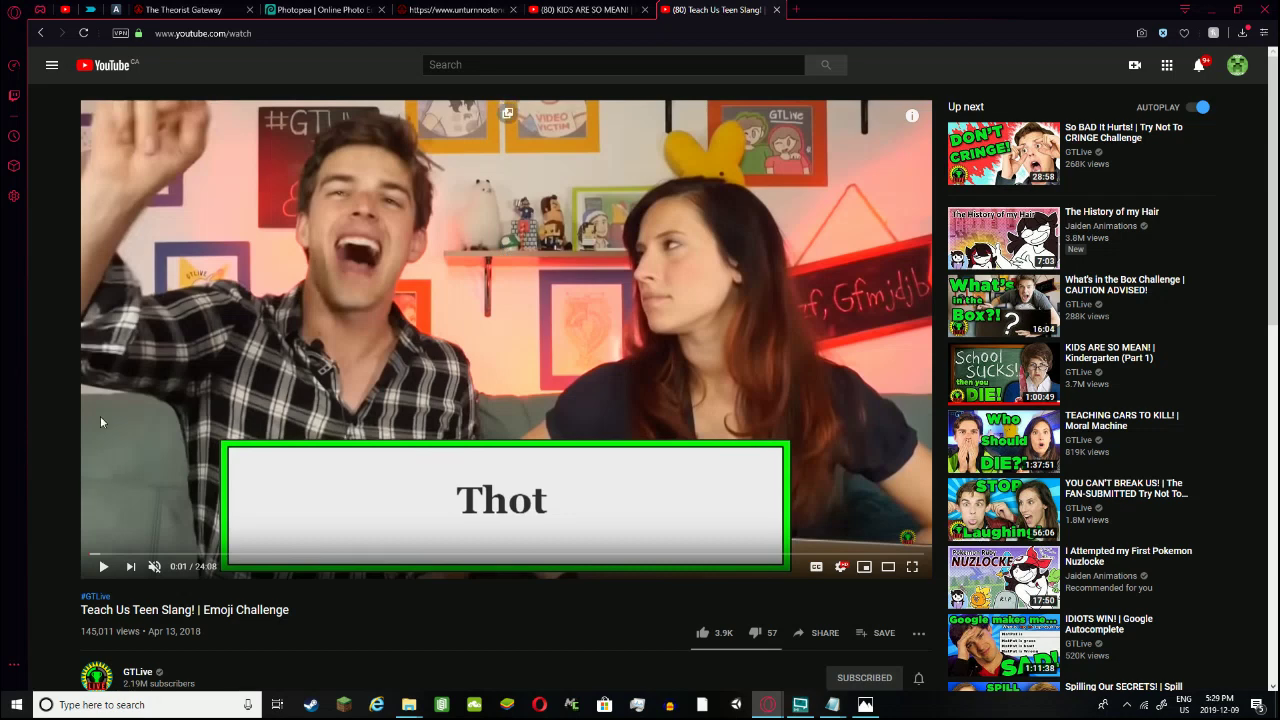
pyautogui.click(205, 553)
pyautogui.moveTo(205, 553); pyautogui.dragTo(292, 556)
pyautogui.press('space')
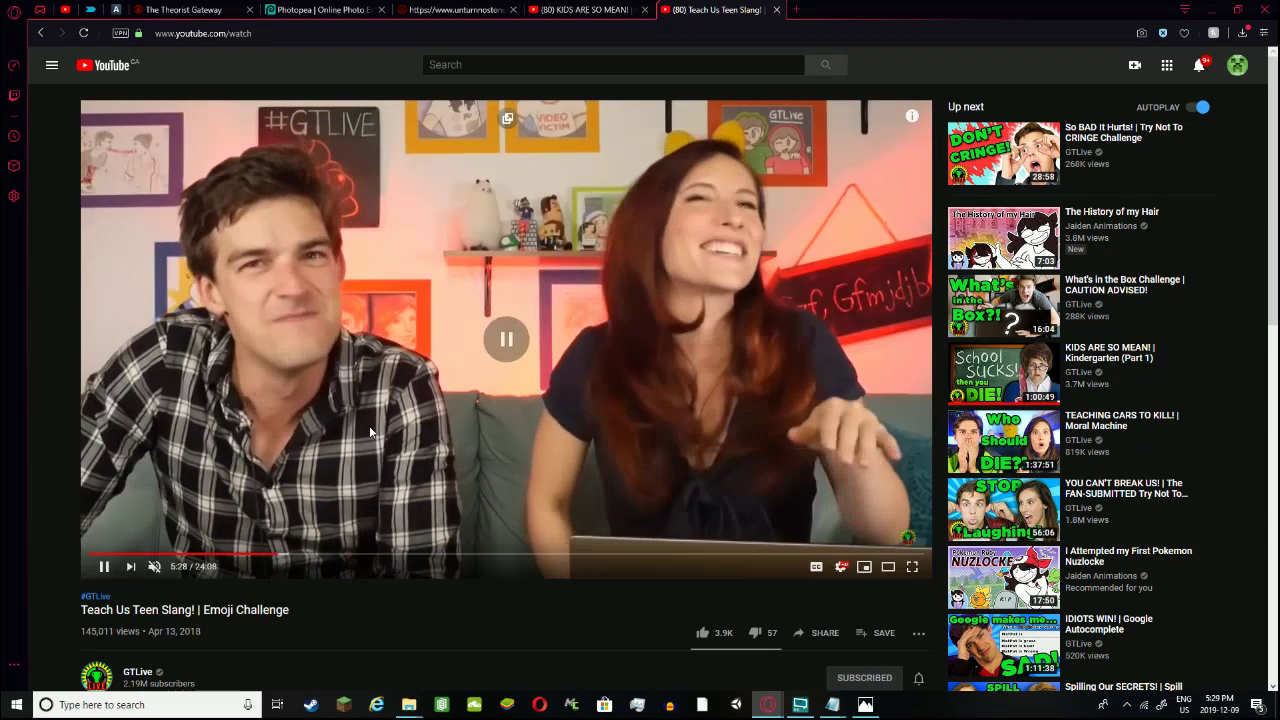
pyautogui.click(277, 553)
pyautogui.click(324, 449)
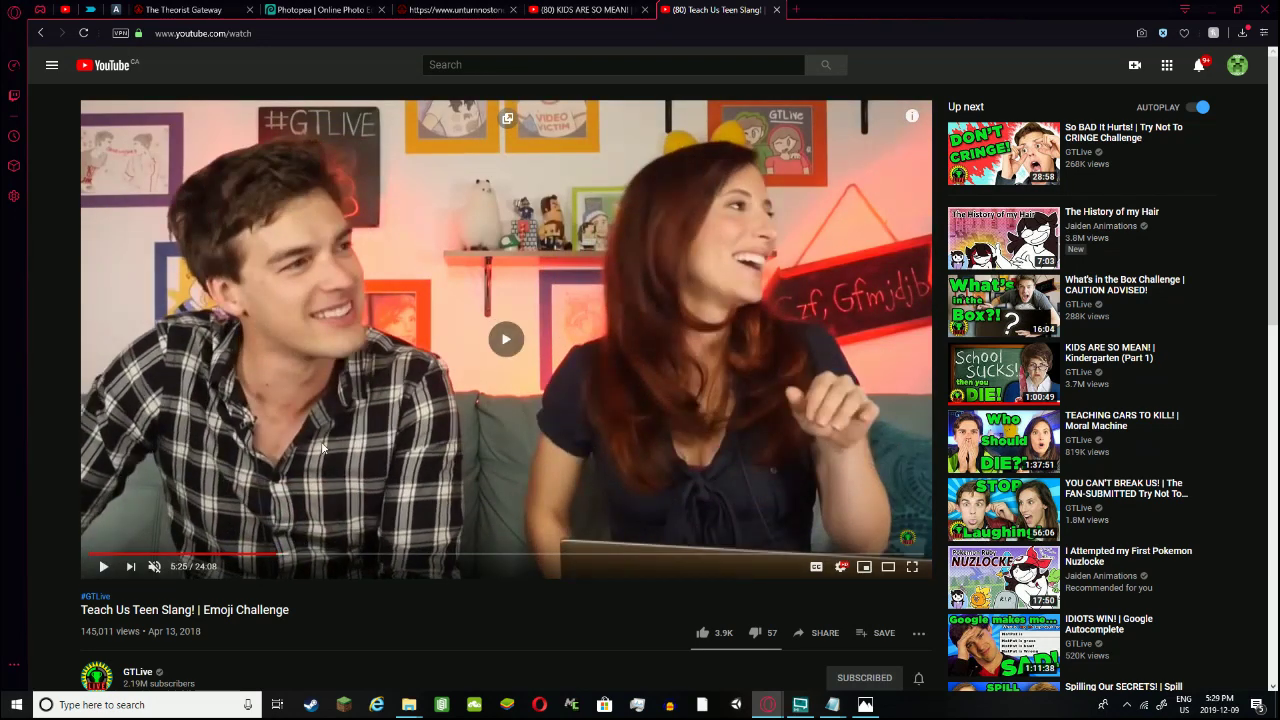
pyautogui.click(334, 430)
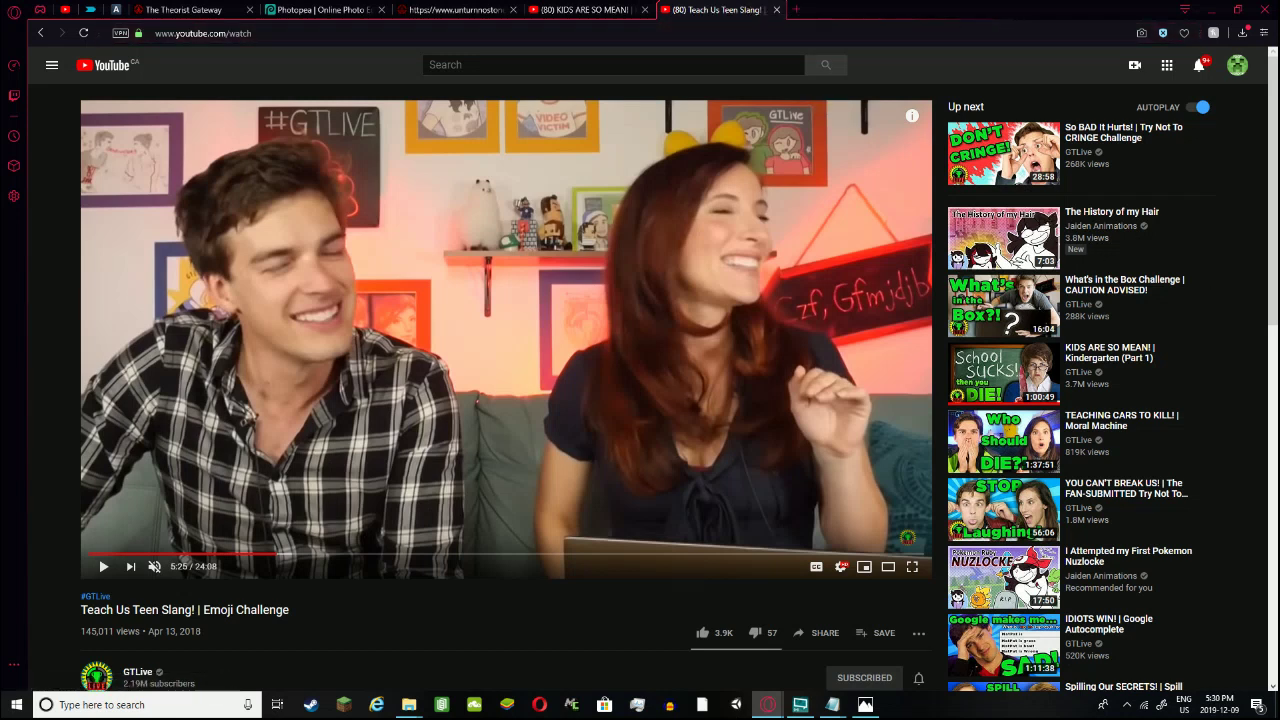
pyautogui.click(800, 704)
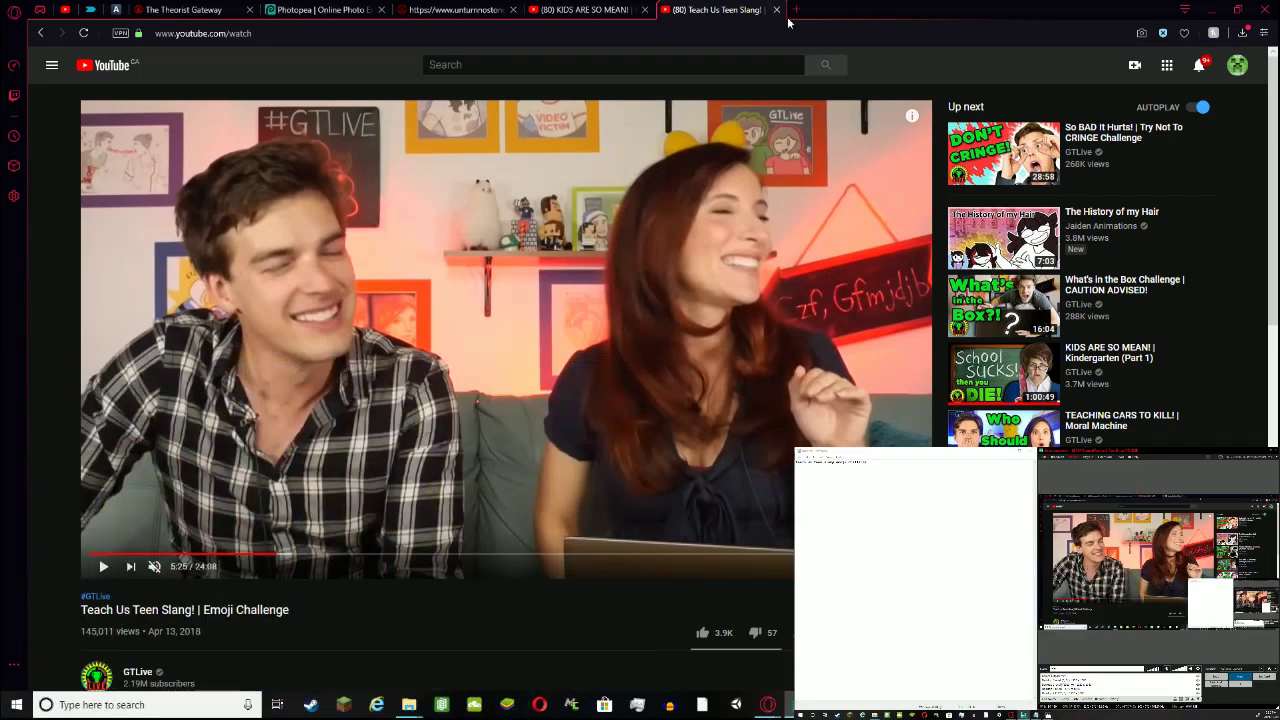
pyautogui.hotkey('ctrl', 'w')
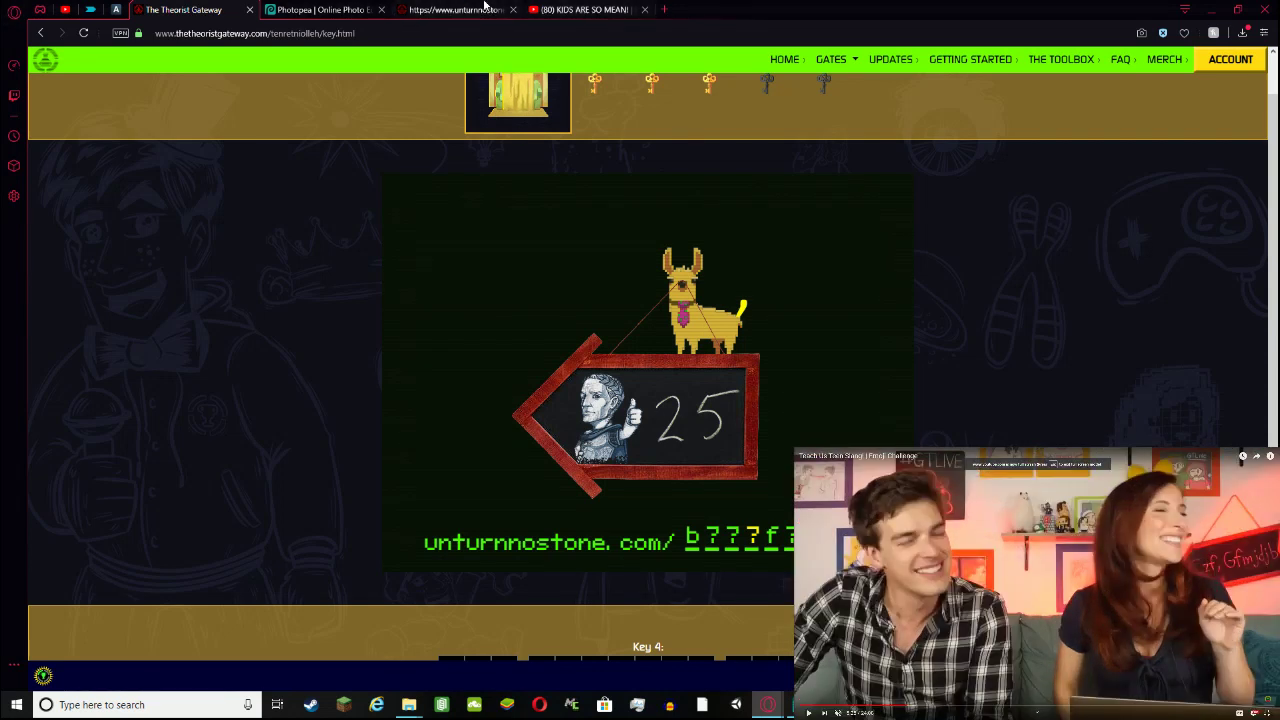
# Search for "ceaser chipher decoder" in a new tab and open Cryptii's Caesar cipher page
pyautogui.click(664, 9)
pyautogui.write('ceaser chup')
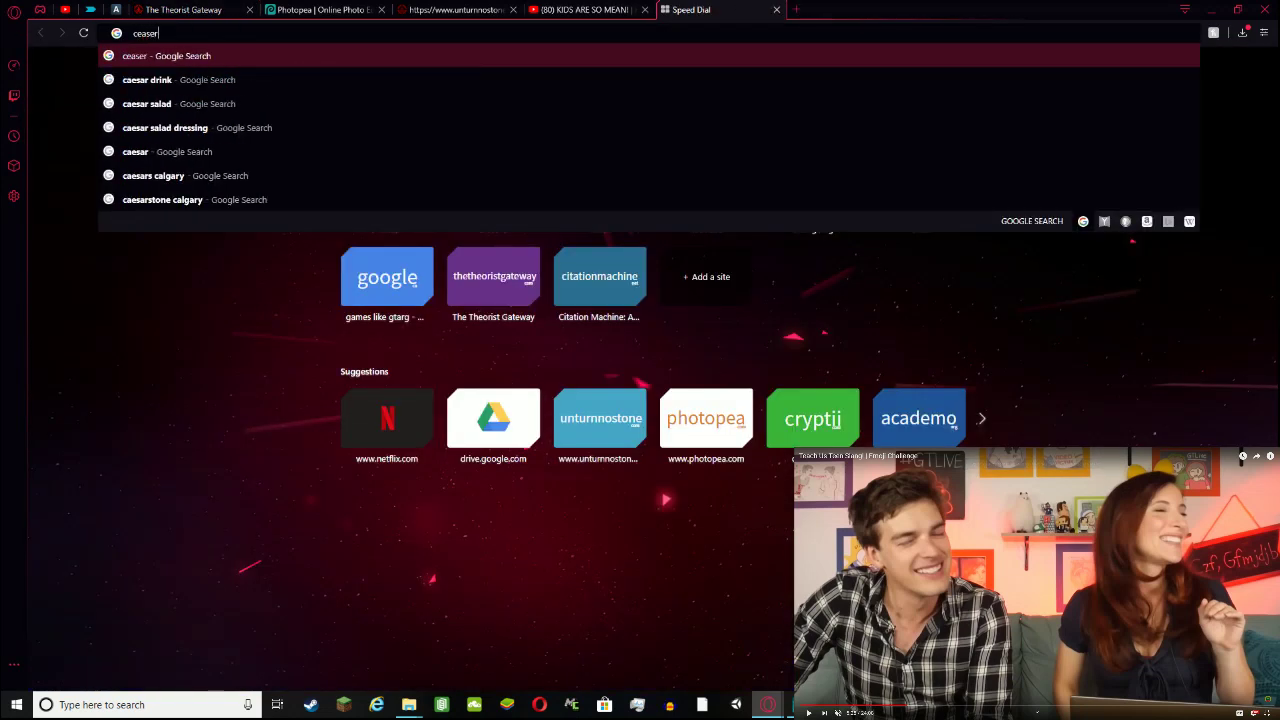
pyautogui.press('BackSpace')
pyautogui.press('BackSpace')
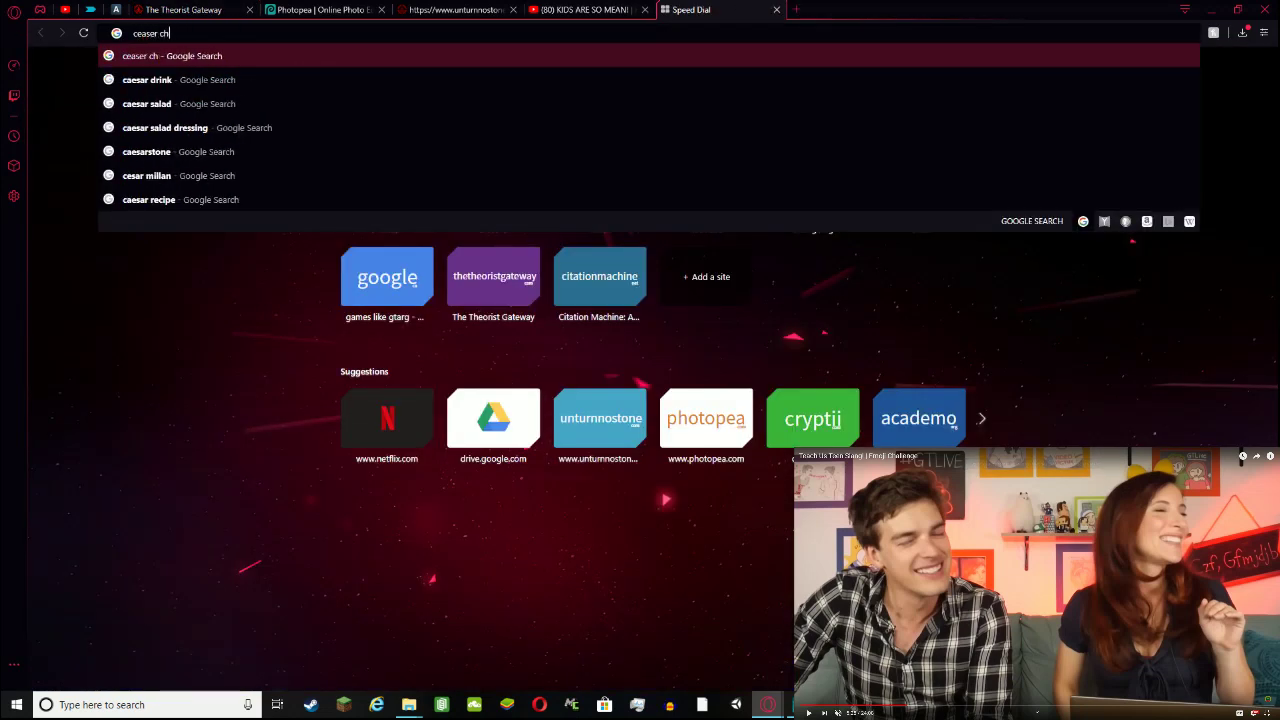
pyautogui.write('ipher')
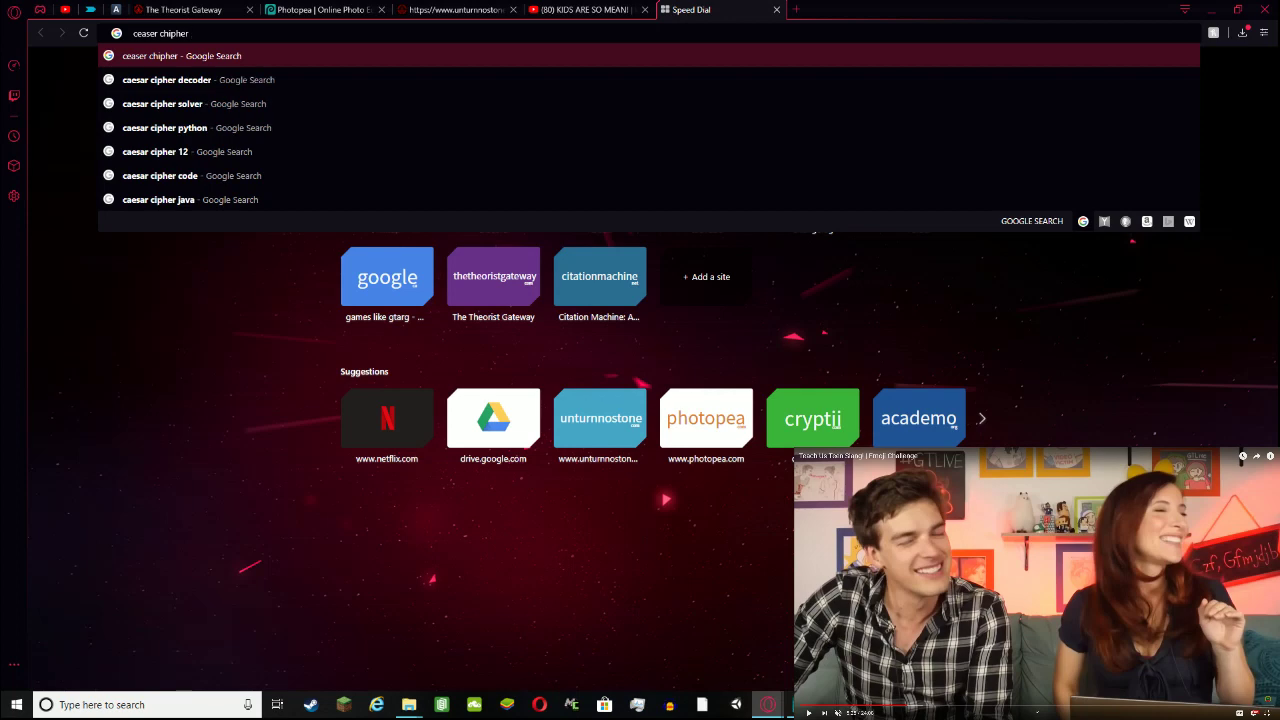
pyautogui.write(' decoder')
pyautogui.press('Return')
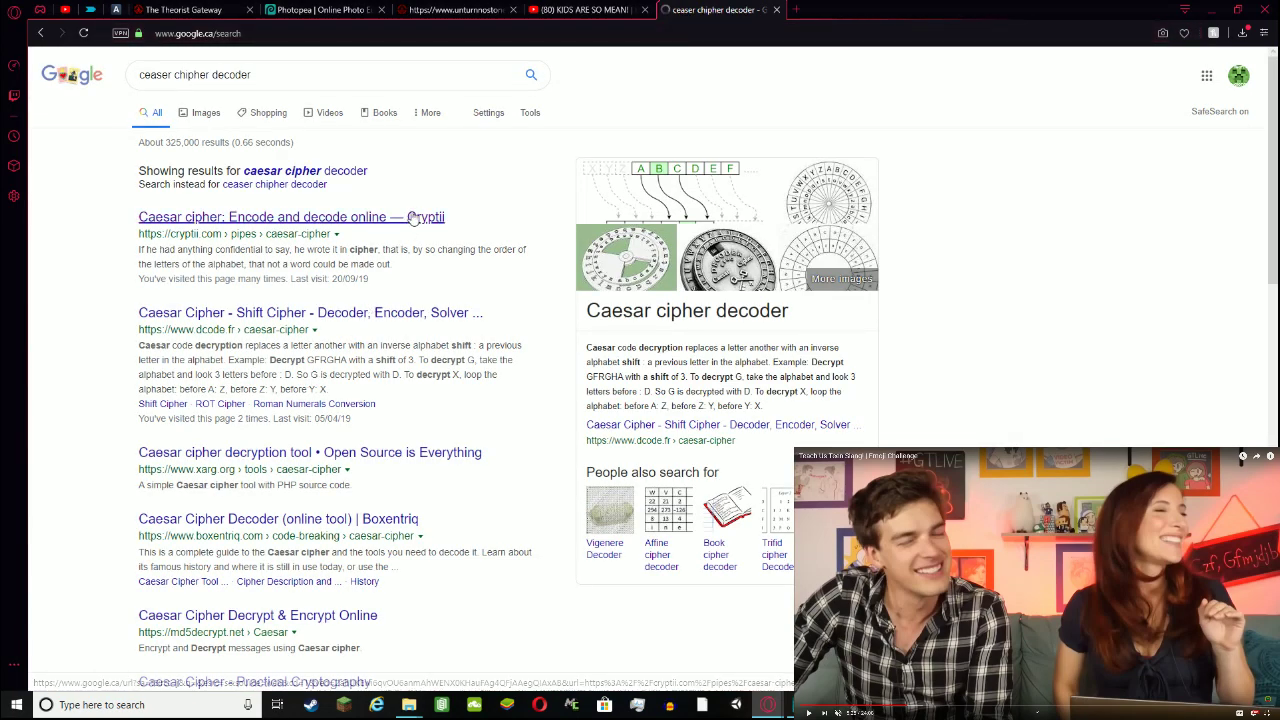
pyautogui.click(400, 218)
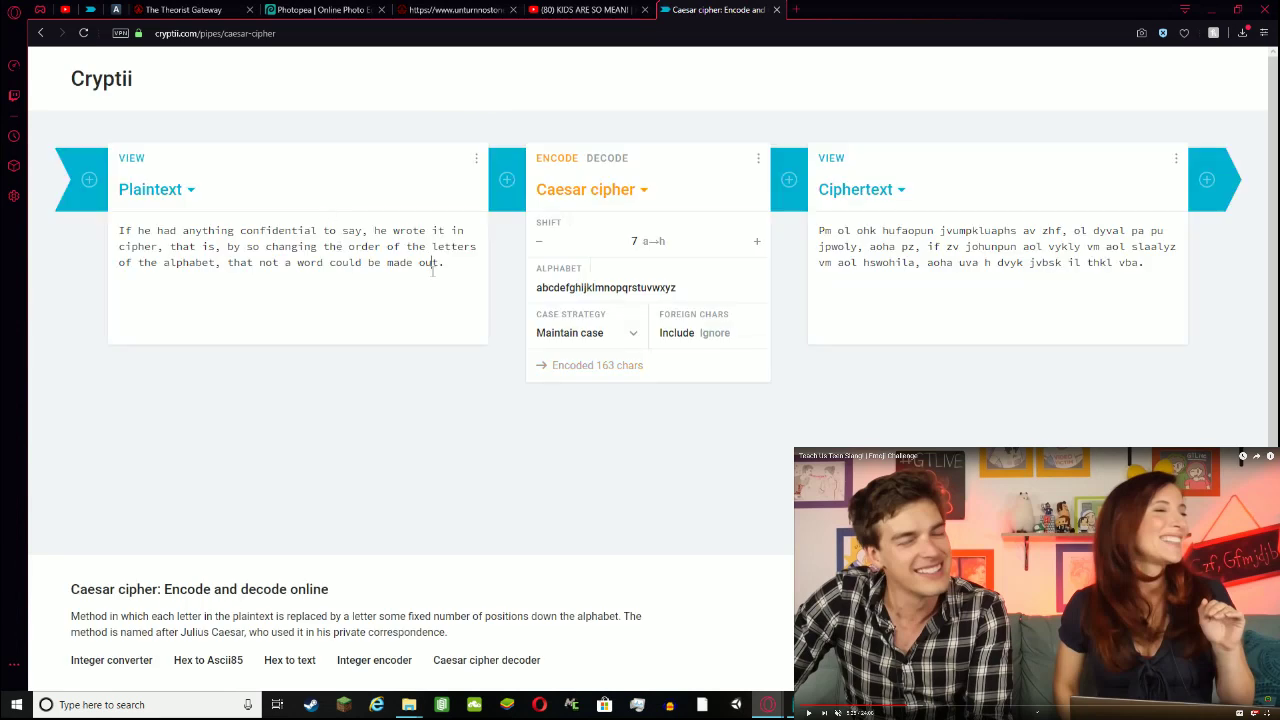
# Replace the sample plaintext with the sign's coded text "Czf, Gfmjdjb"
pyautogui.tripleClick(437, 271)
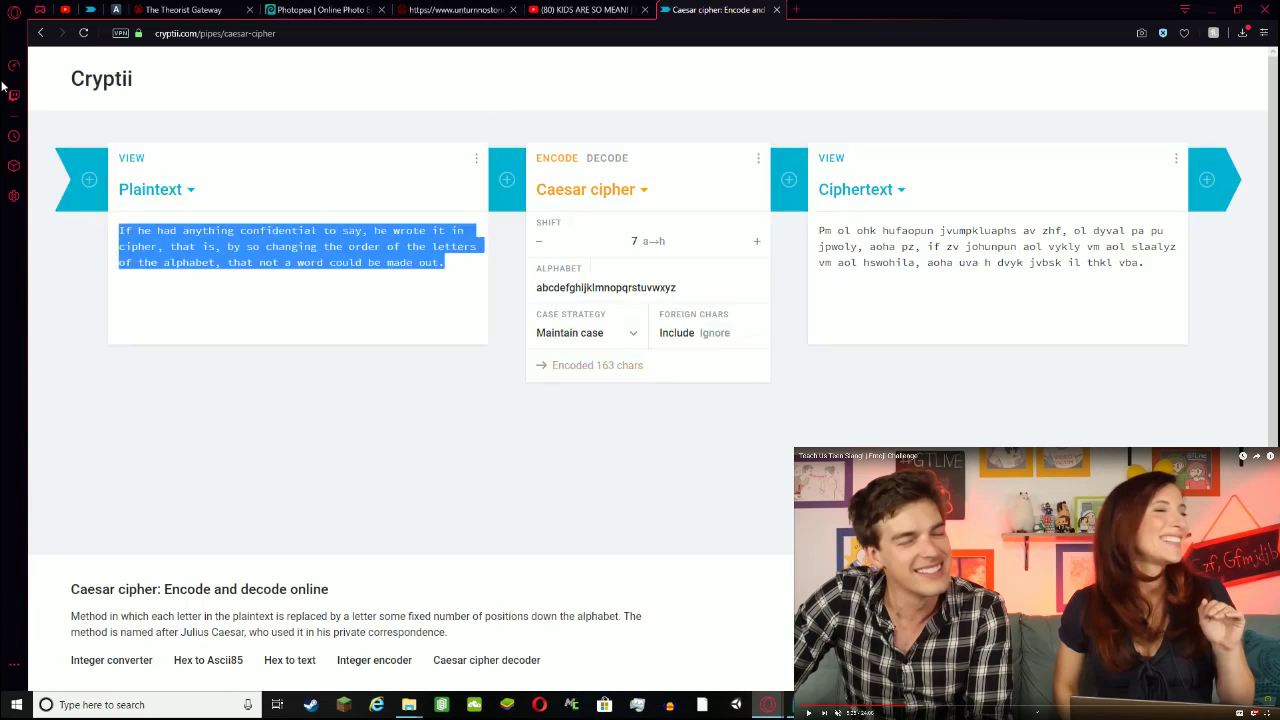
pyautogui.write('Czf')
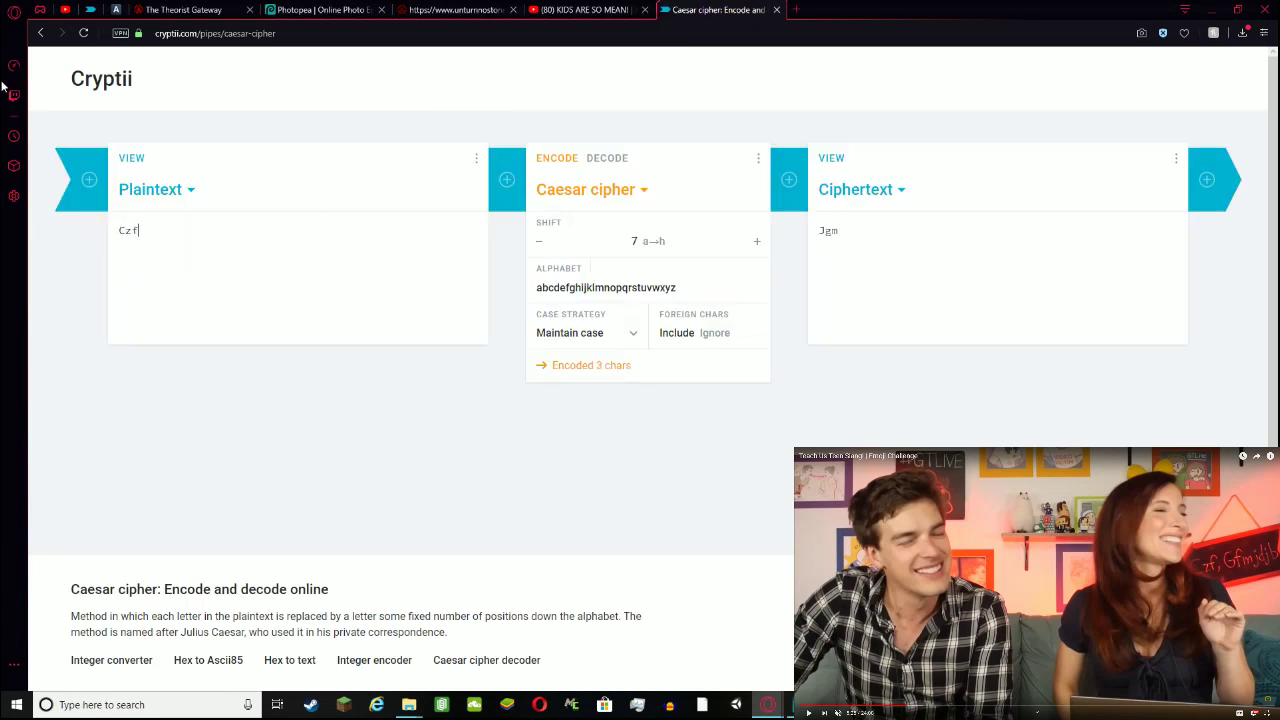
pyautogui.write(',')
pyautogui.press('capslock')
pyautogui.write('G')
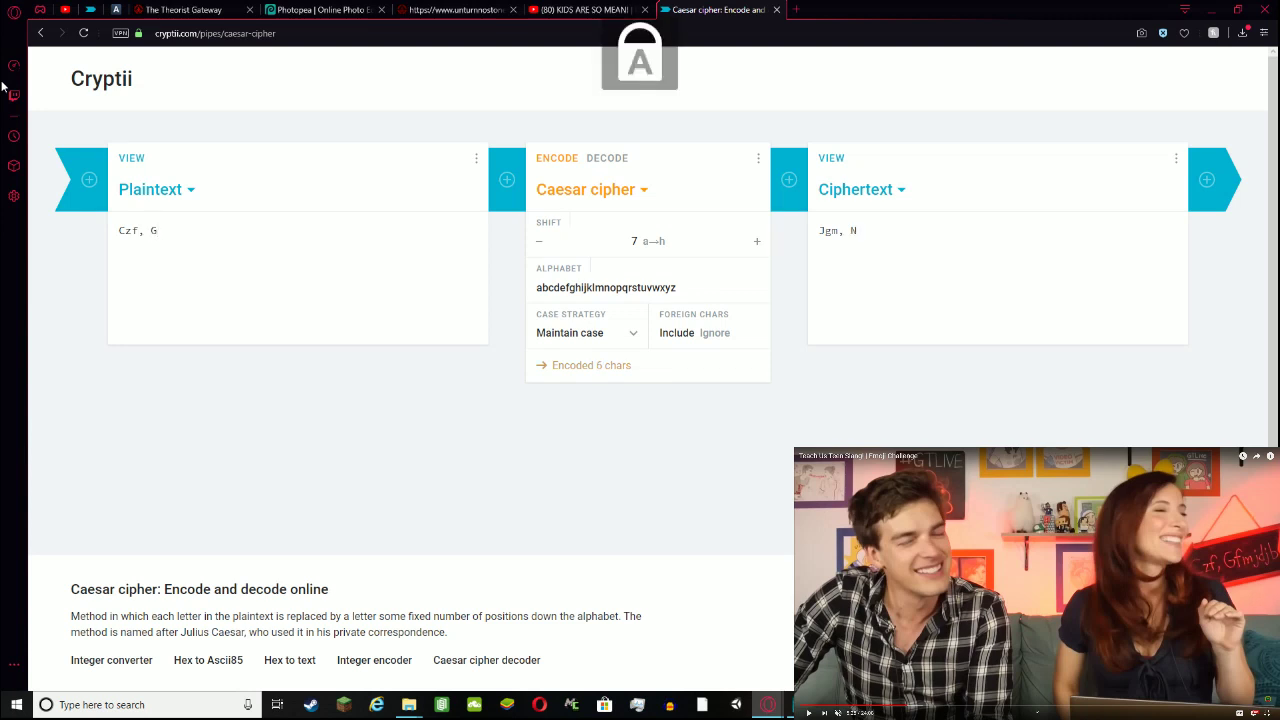
pyautogui.press('capslock')
pyautogui.write('f')
pyautogui.press('BackSpace')
pyautogui.write('fm')
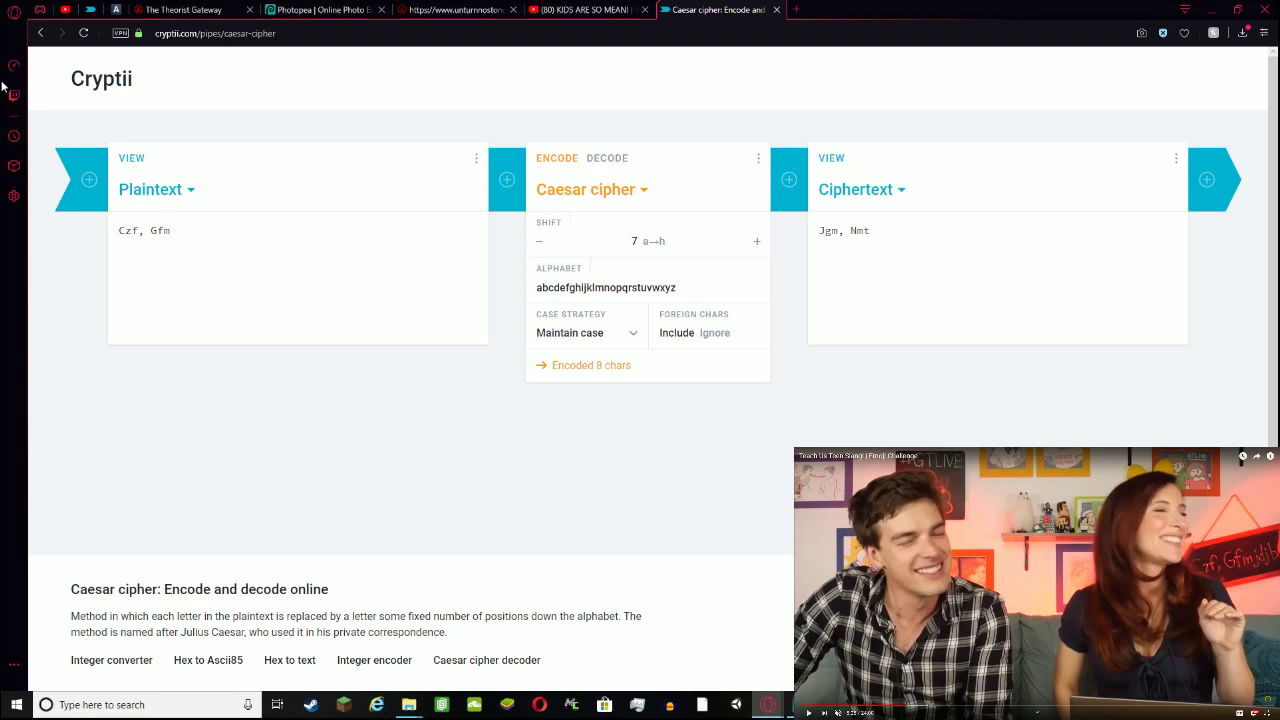
pyautogui.write('jdjb')
# Set the Caesar cipher shift to 25 and return to The Theorist Gateway page with the Key 4 clue
pyautogui.click(639, 235)
pyautogui.press('Delete')
pyautogui.write('25')
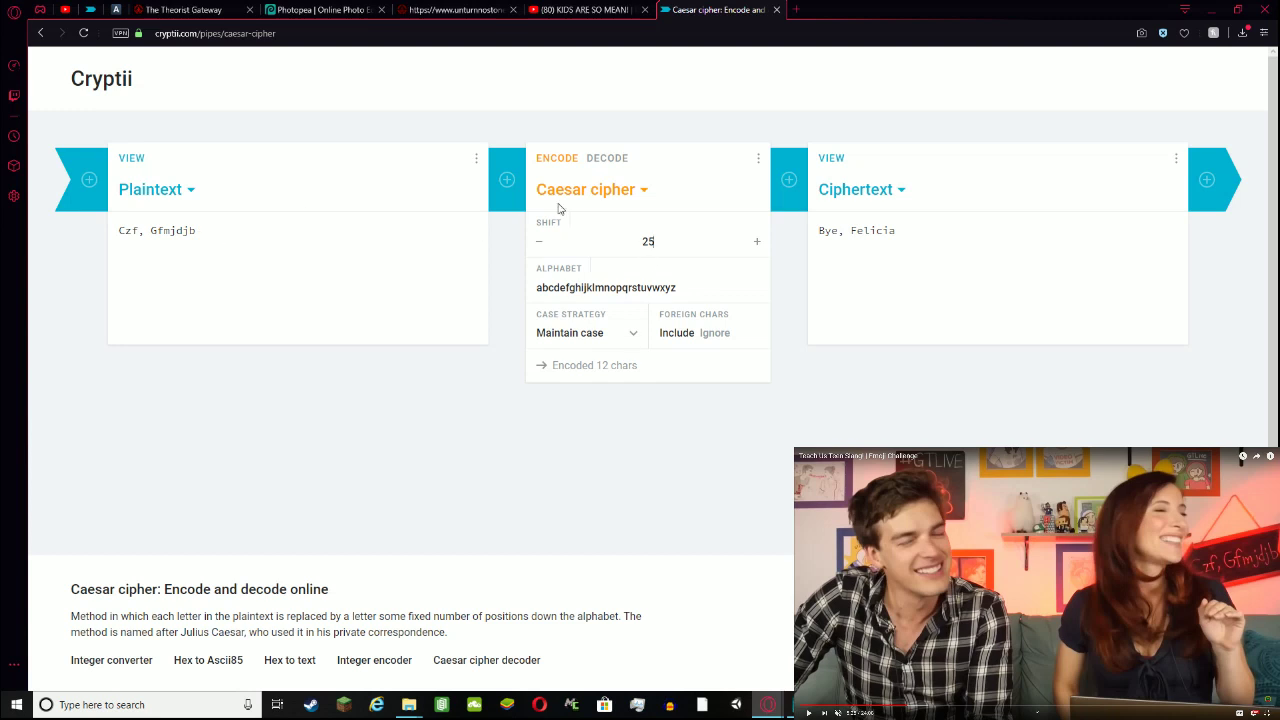
pyautogui.click(180, 10)
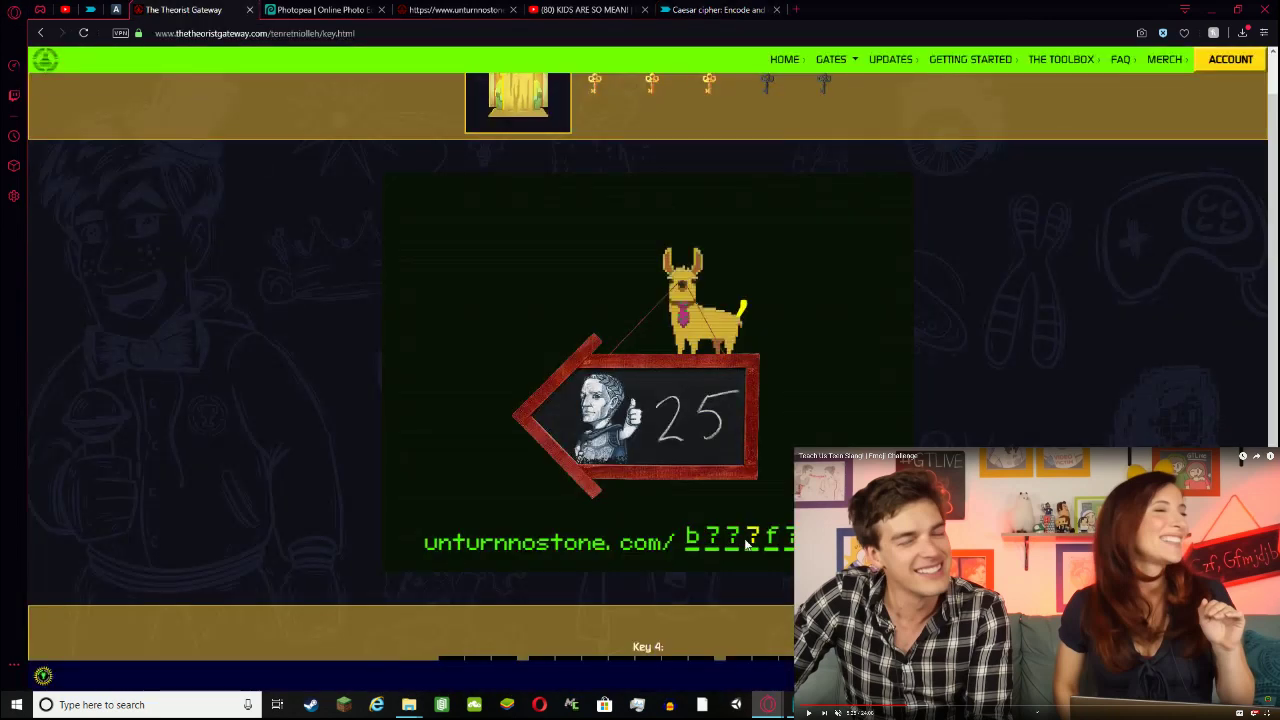